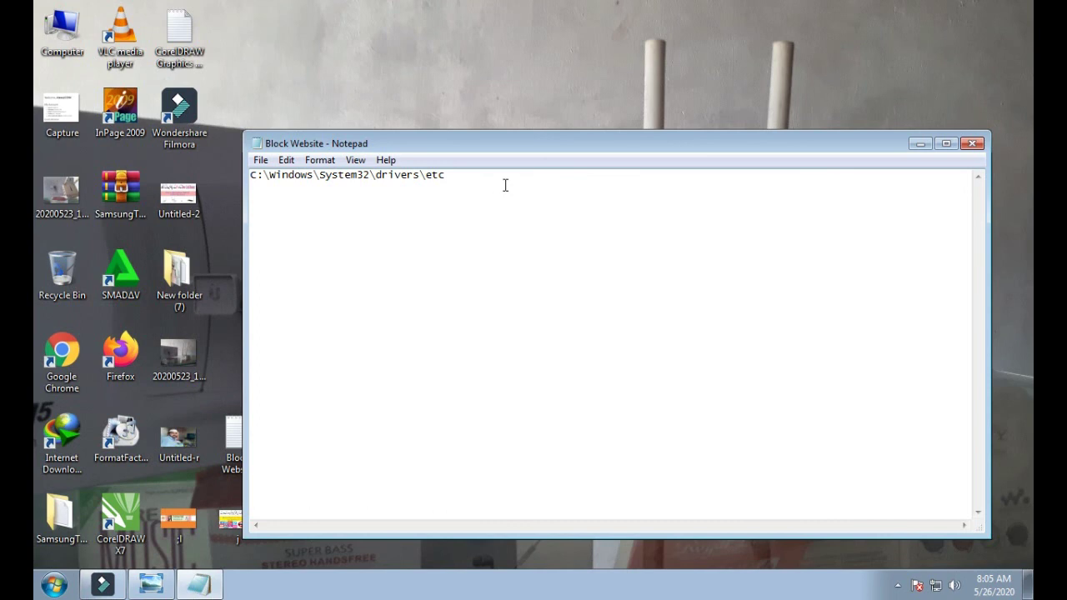
- Copy the folder path C:\Windows\System32\drivers\etc from the Block Website note and close the note
drag(505, 185, 252, 179)
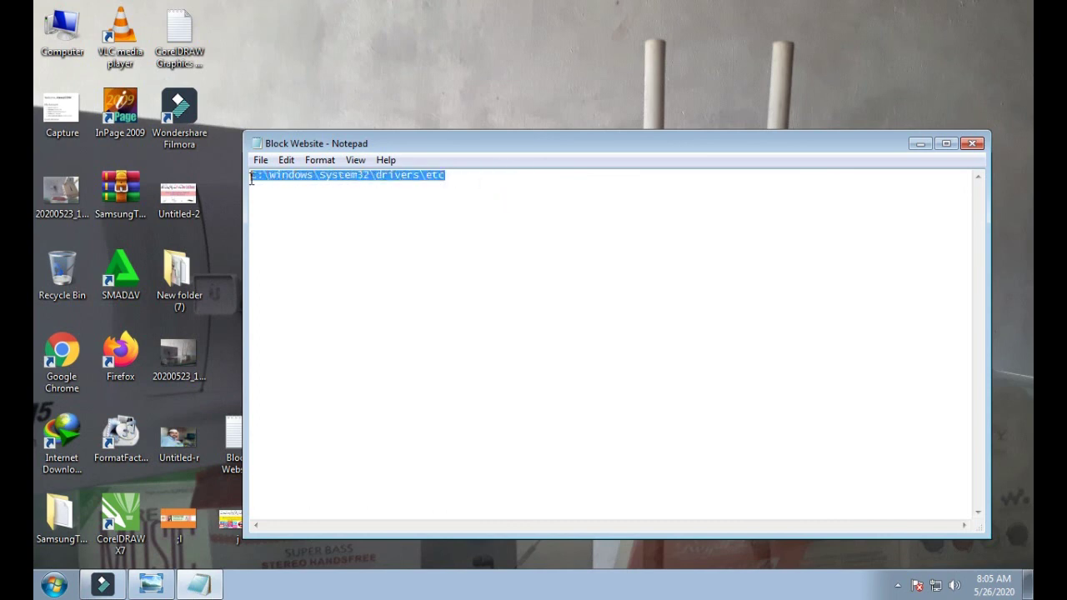
right_click(259, 176)
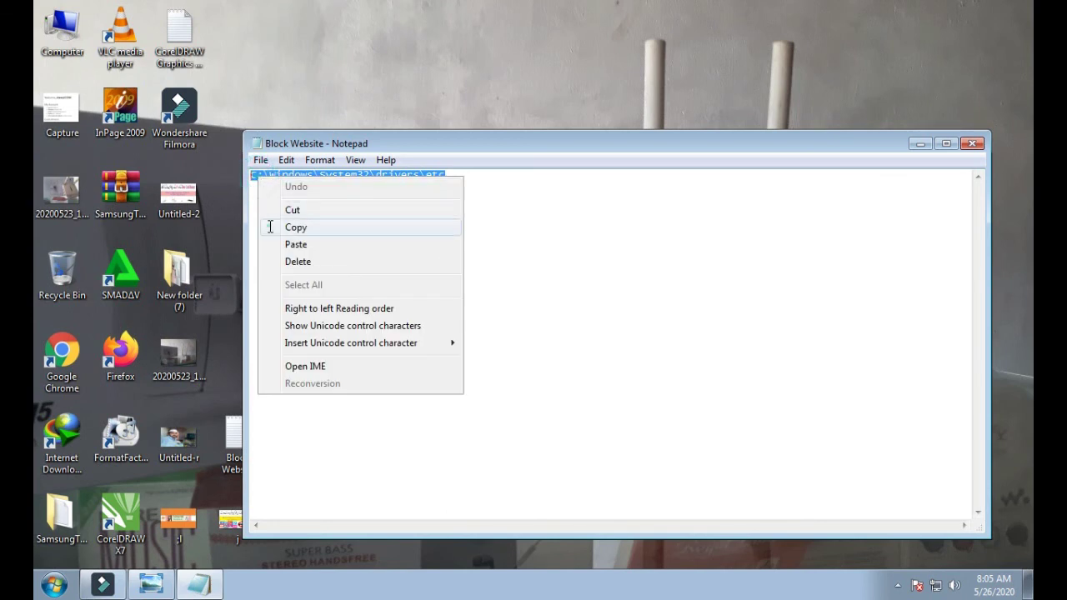
click(270, 227)
click(972, 143)
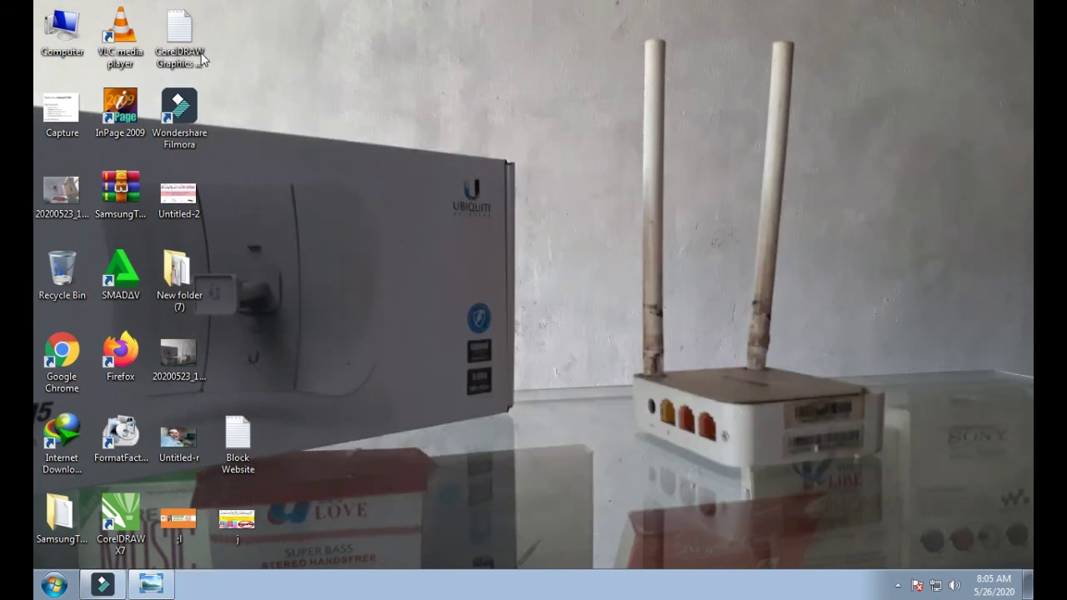
- Open the etc folder from the Computer window using the copied path C:\Windows\System32\drivers\etc, and close the window
double_click(60, 35)
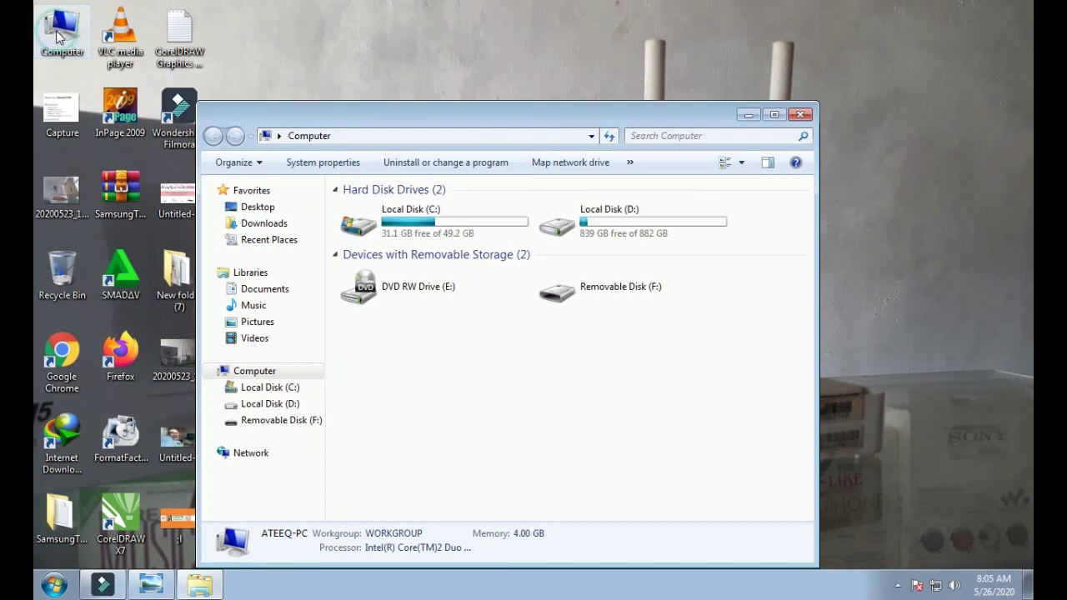
click(774, 114)
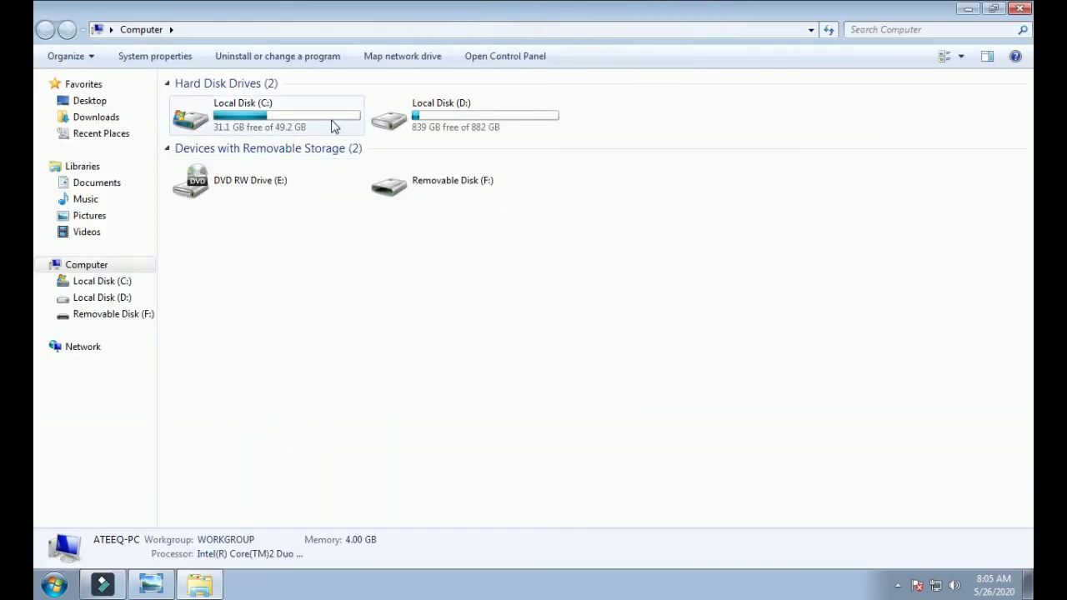
double_click(334, 125)
click(333, 31)
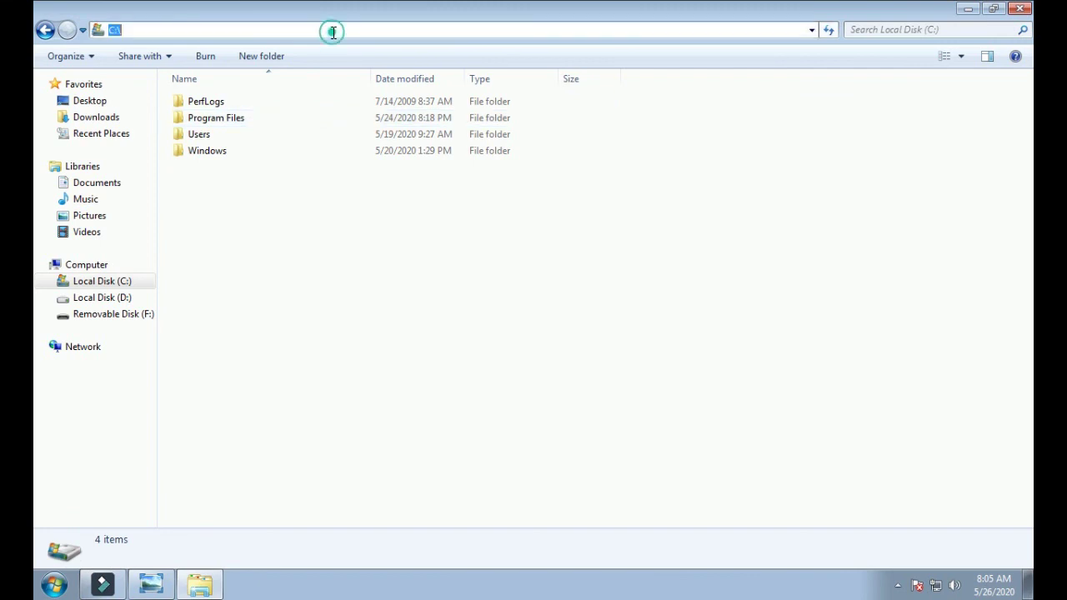
key(BackSpace)
right_click(327, 32)
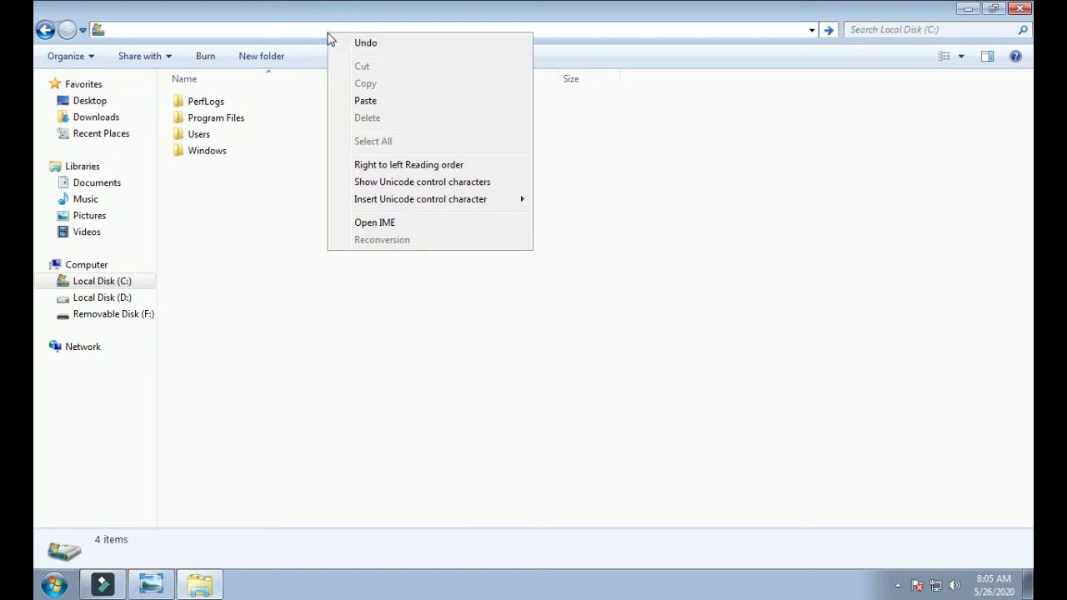
click(364, 101)
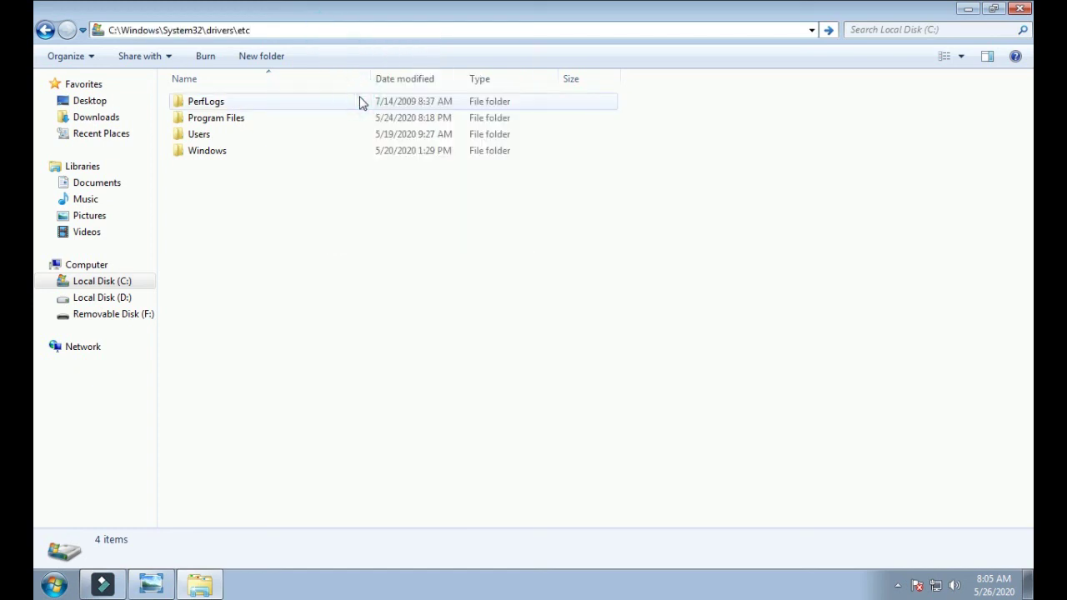
click(828, 30)
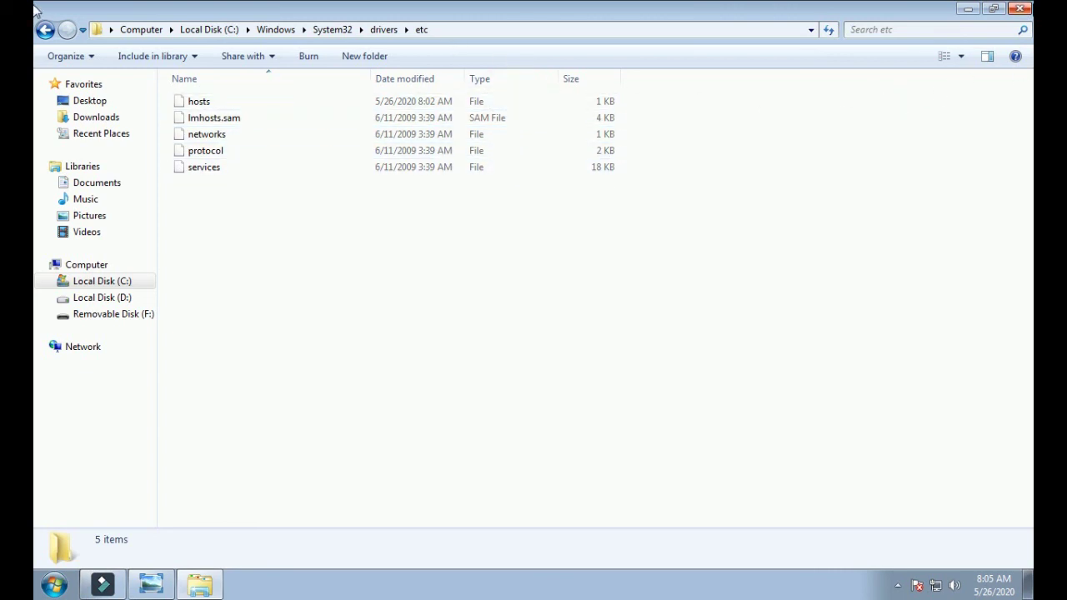
key(alt+F4)
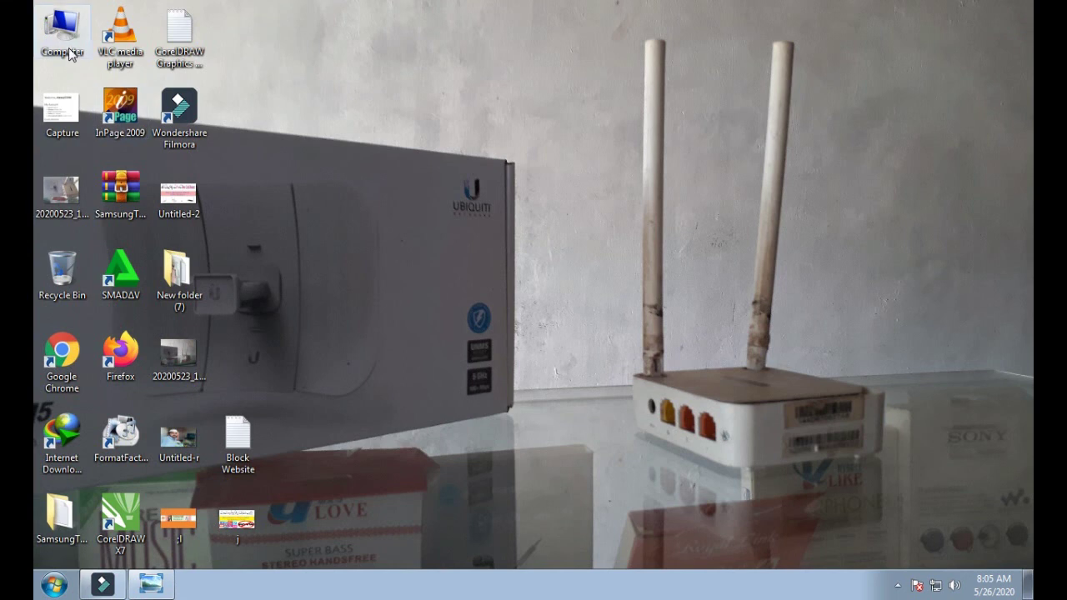
- Browse from Computer through Local Disk (C:) and the Windows folder into the System32 folder
double_click(63, 34)
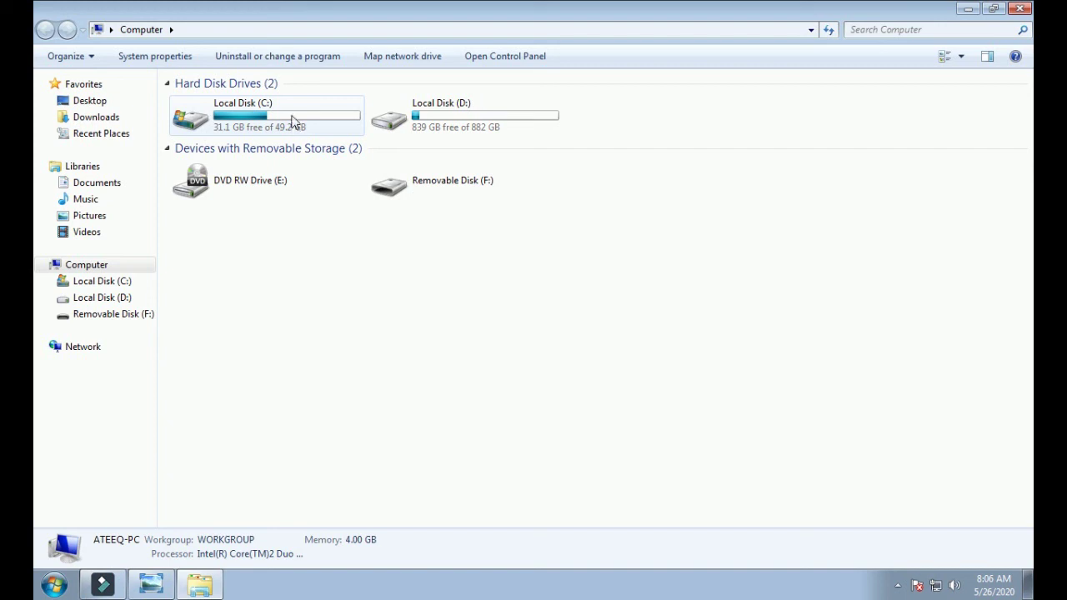
double_click(292, 122)
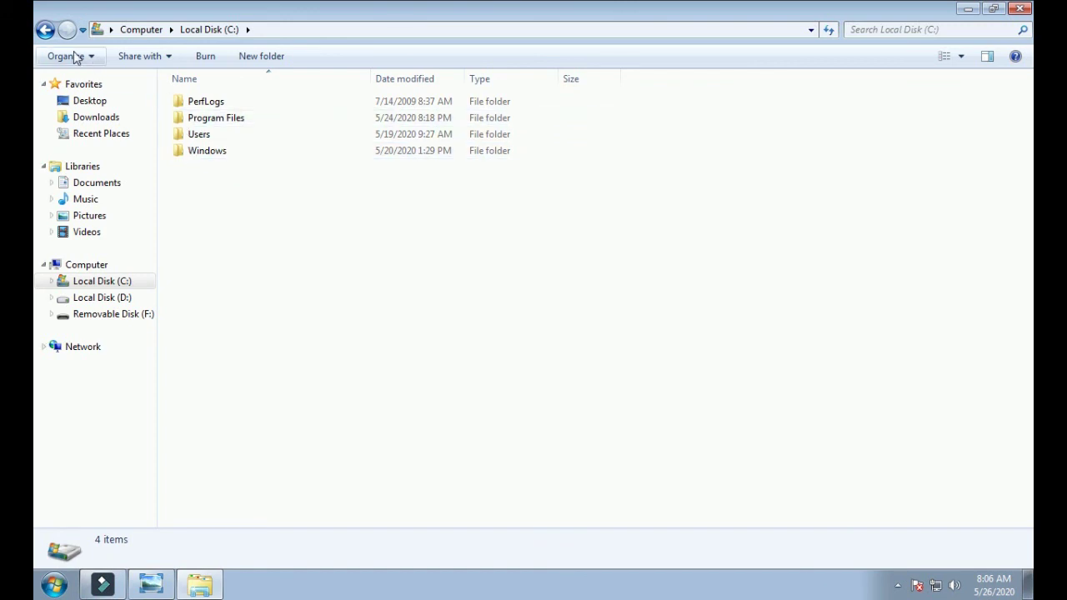
double_click(229, 158)
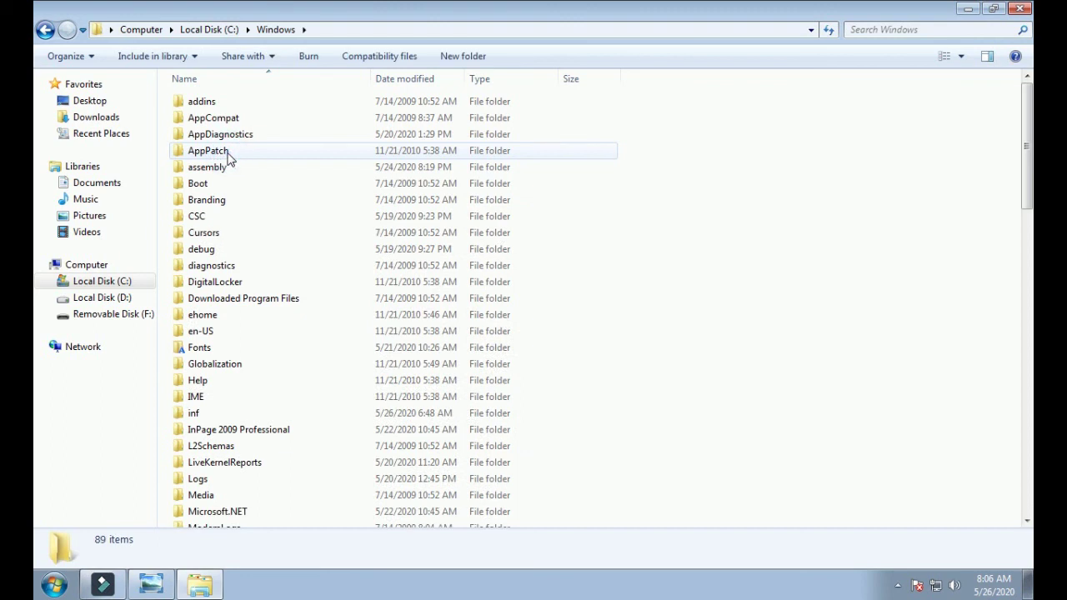
scroll(417, 289, down, 2)
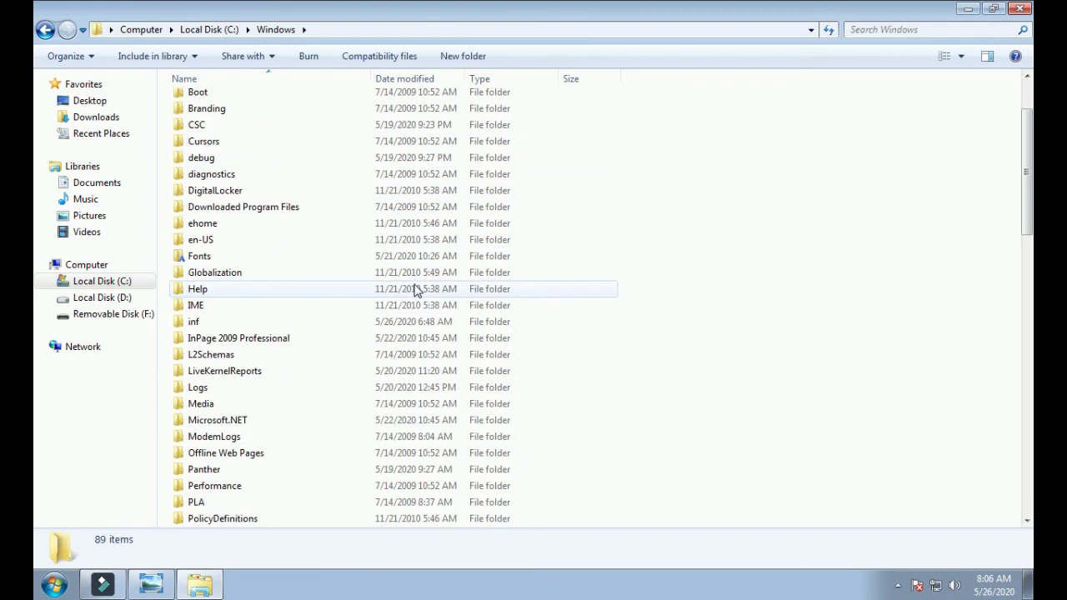
scroll(417, 290, down, 3)
scroll(417, 289, down, 4)
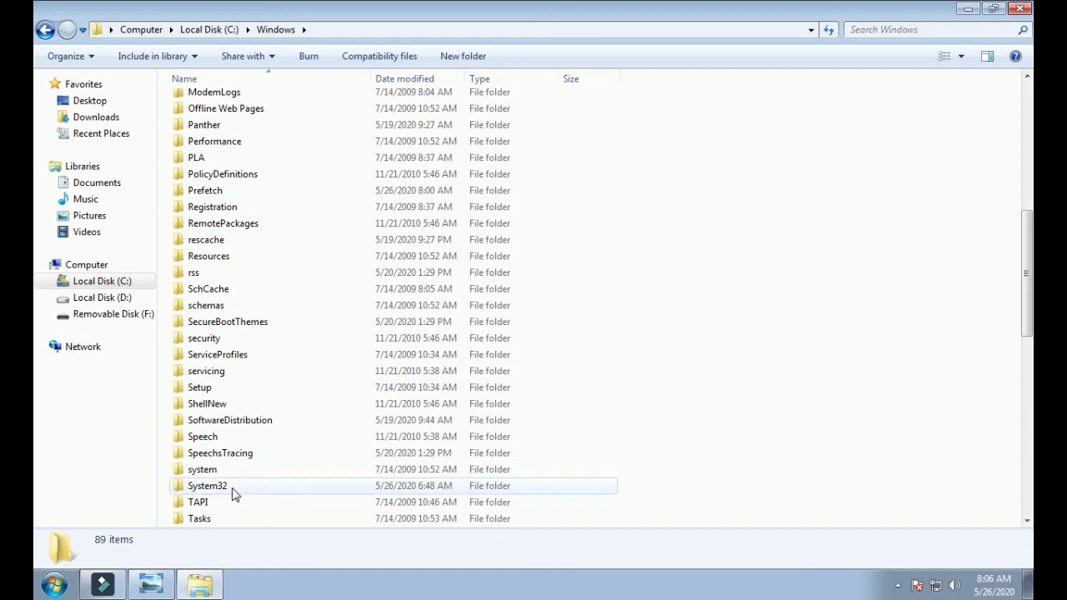
double_click(207, 486)
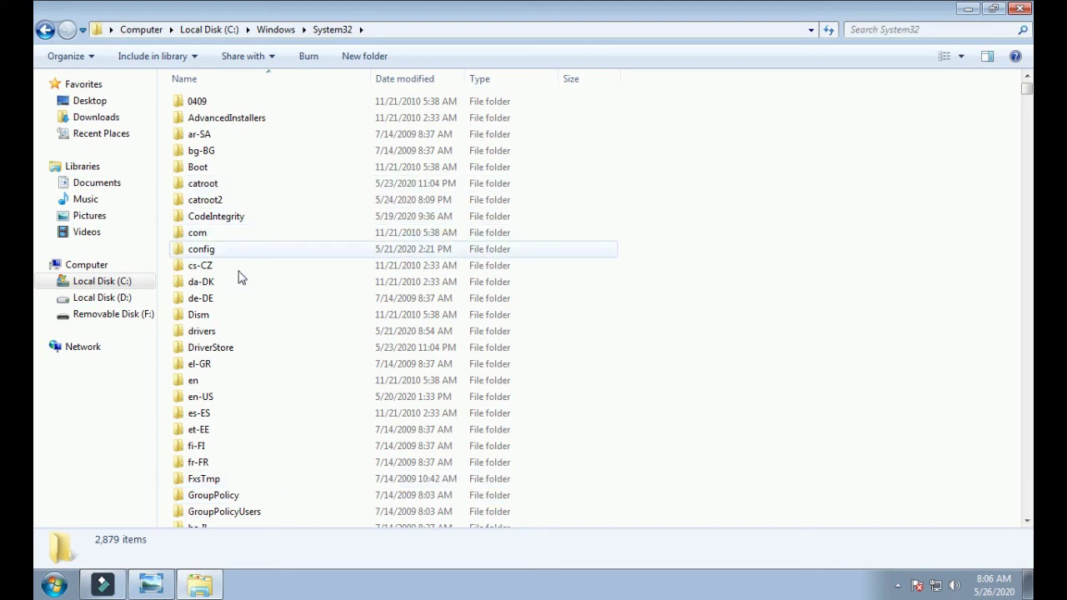
- Open the drivers folder inside System32 and its etc subfolder
scroll(280, 422, down, 1)
scroll(280, 422, down, 1)
scroll(278, 422, up, 2)
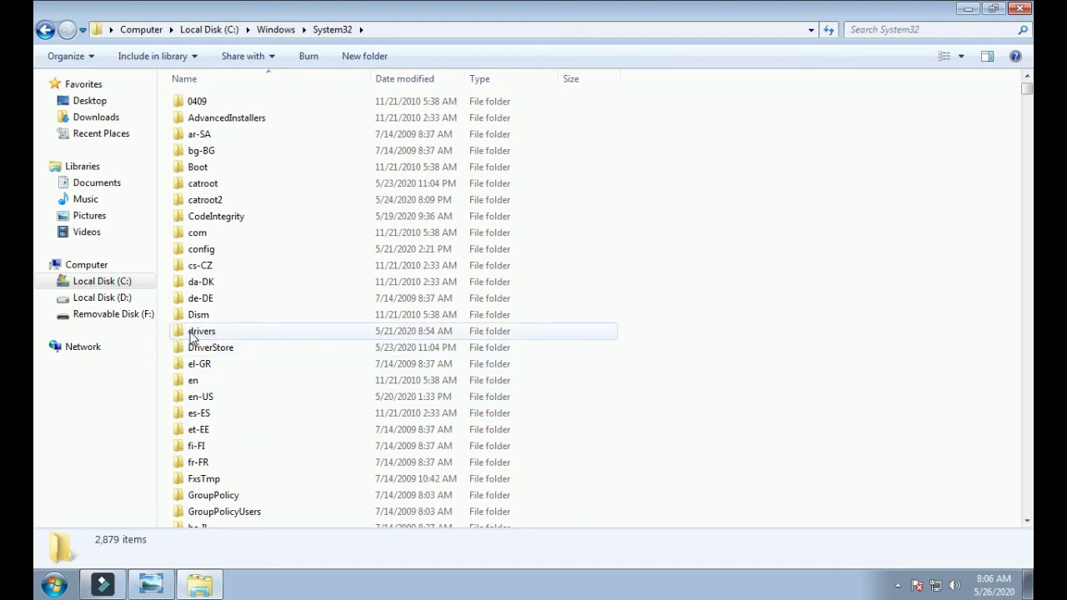
double_click(206, 331)
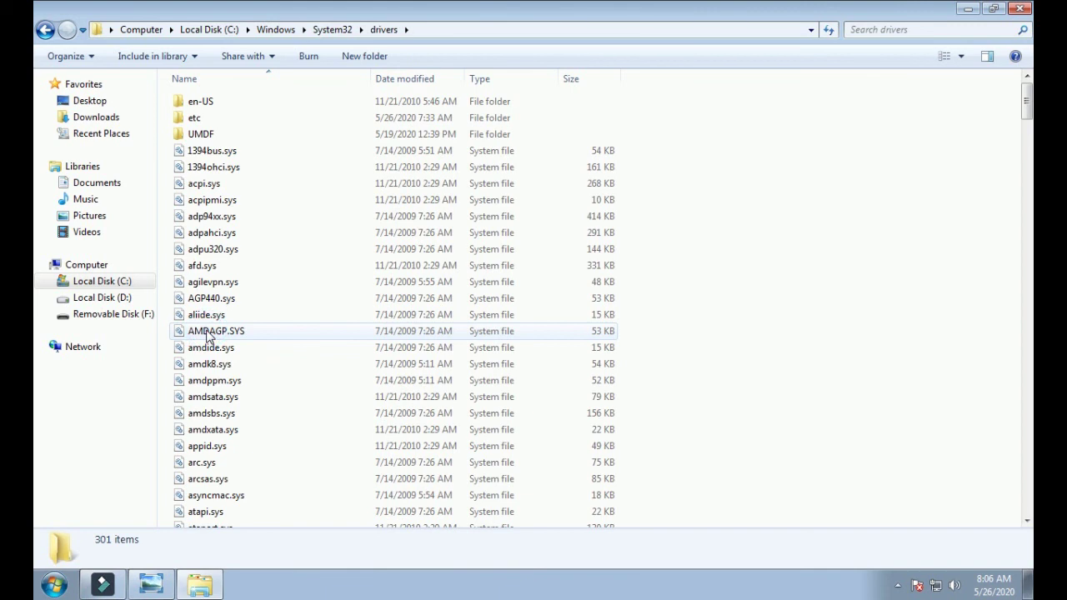
double_click(214, 121)
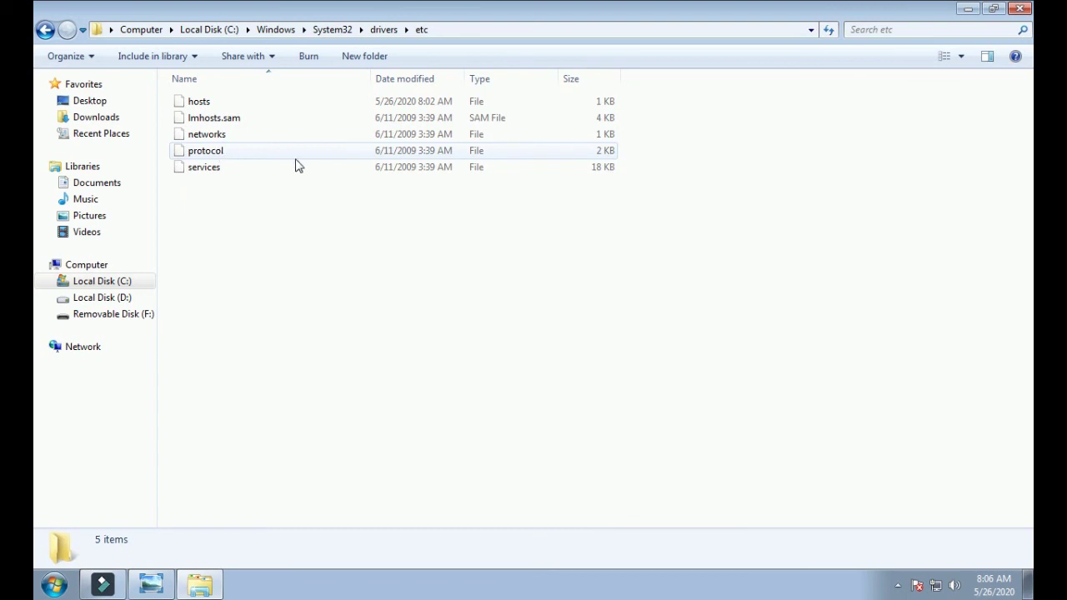
- Shrink the etc folder window to expose the desktop and copy the hosts file onto the desktop
click(993, 10)
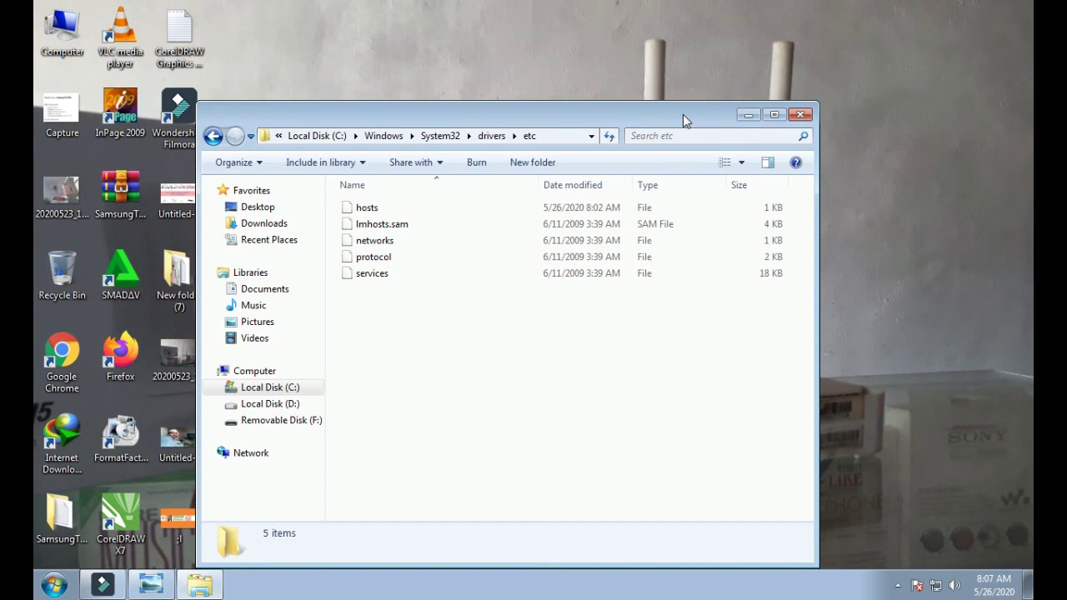
drag(683, 114, 553, 88)
click(372, 182)
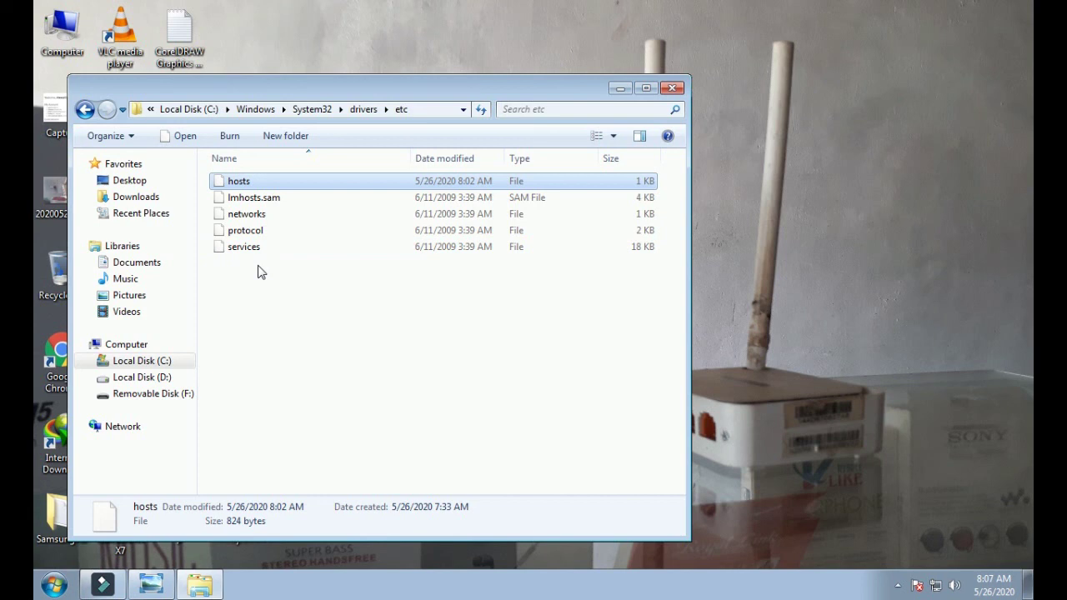
right_click(301, 184)
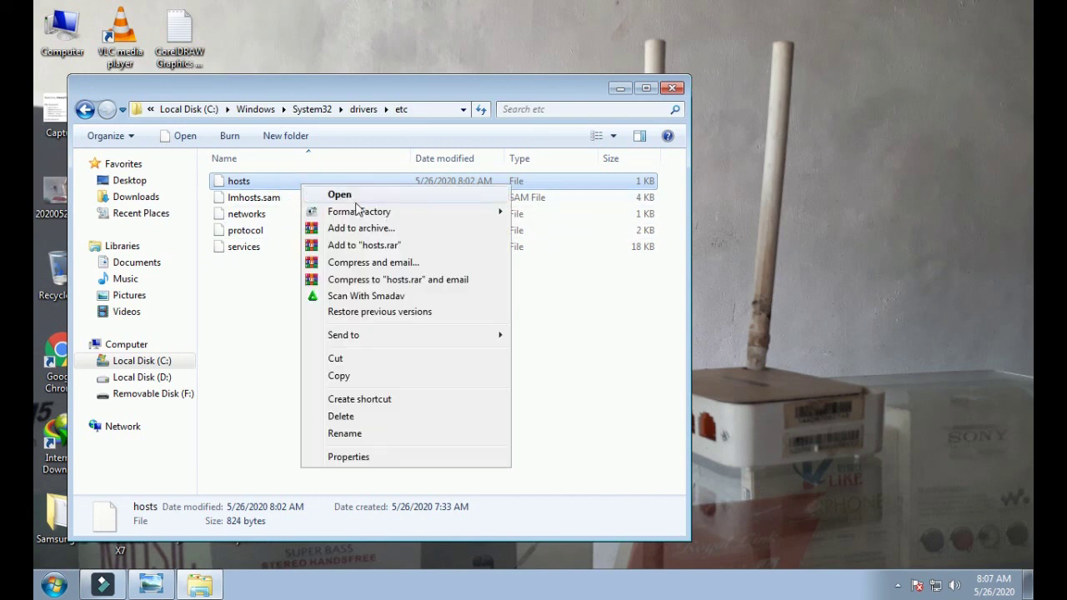
click(372, 376)
right_click(786, 282)
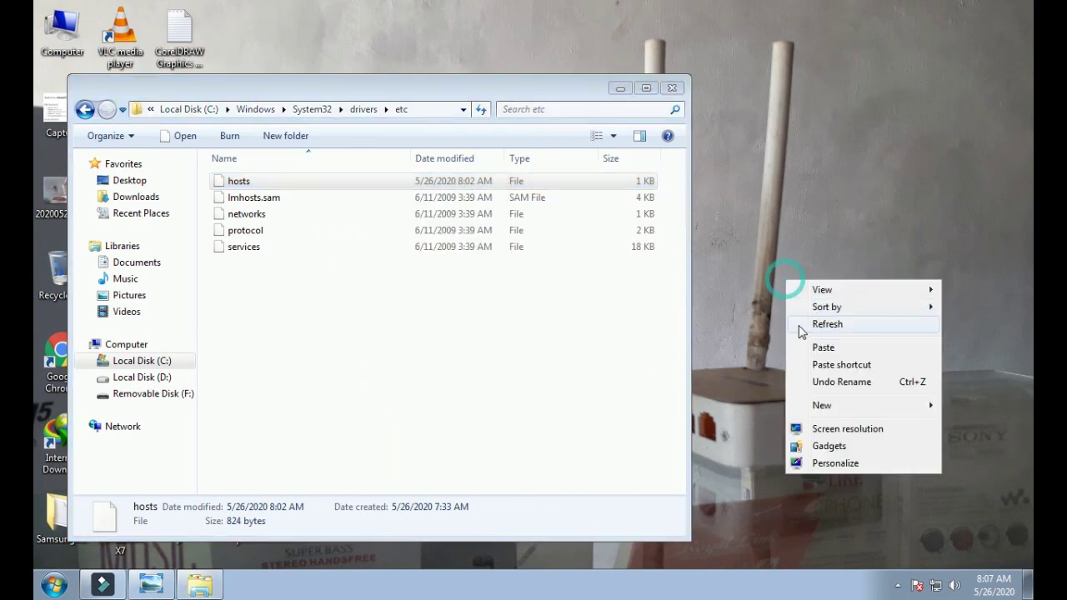
click(822, 347)
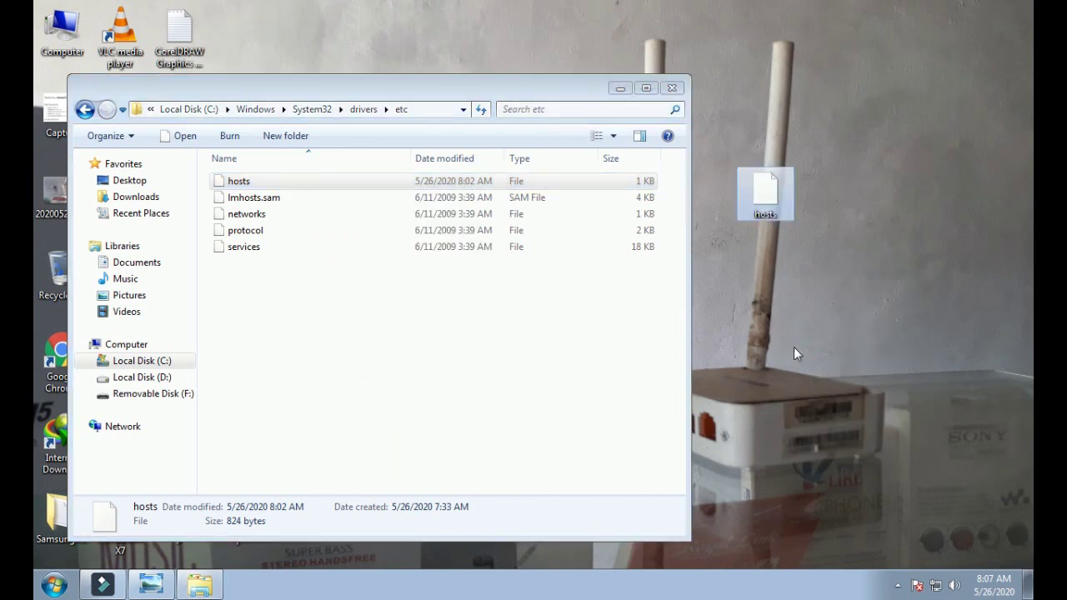
- Open the desktop copy of the hosts file with Notepad
drag(536, 83, 507, 124)
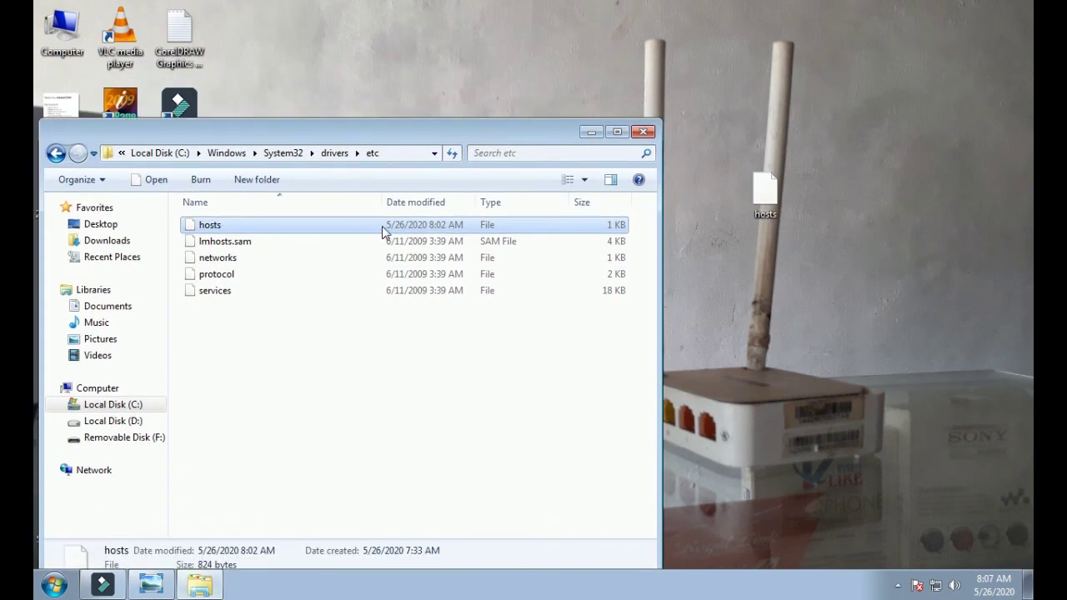
click(425, 386)
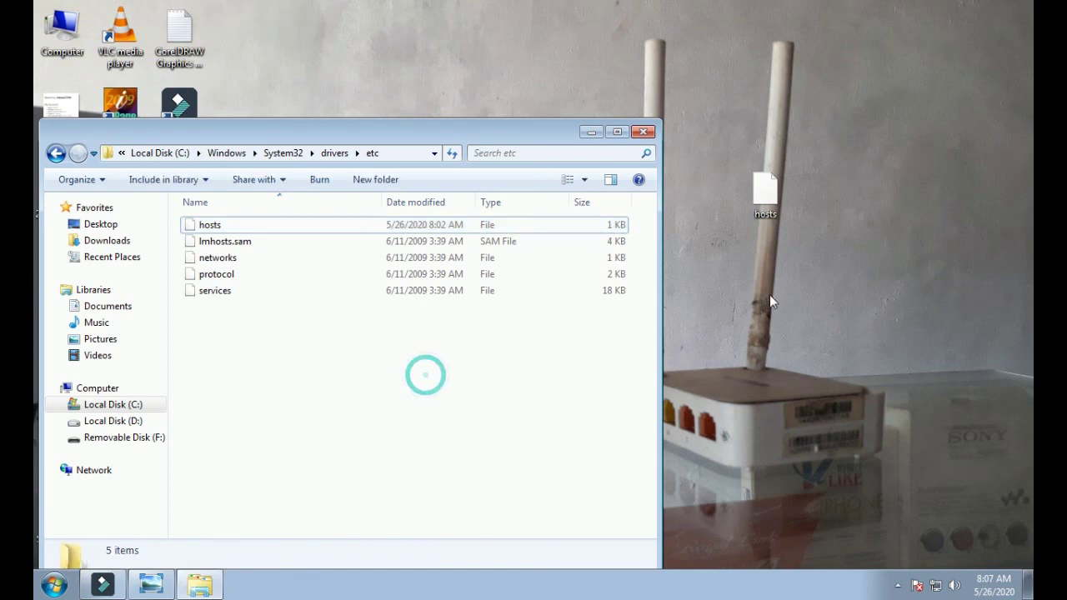
right_click(767, 192)
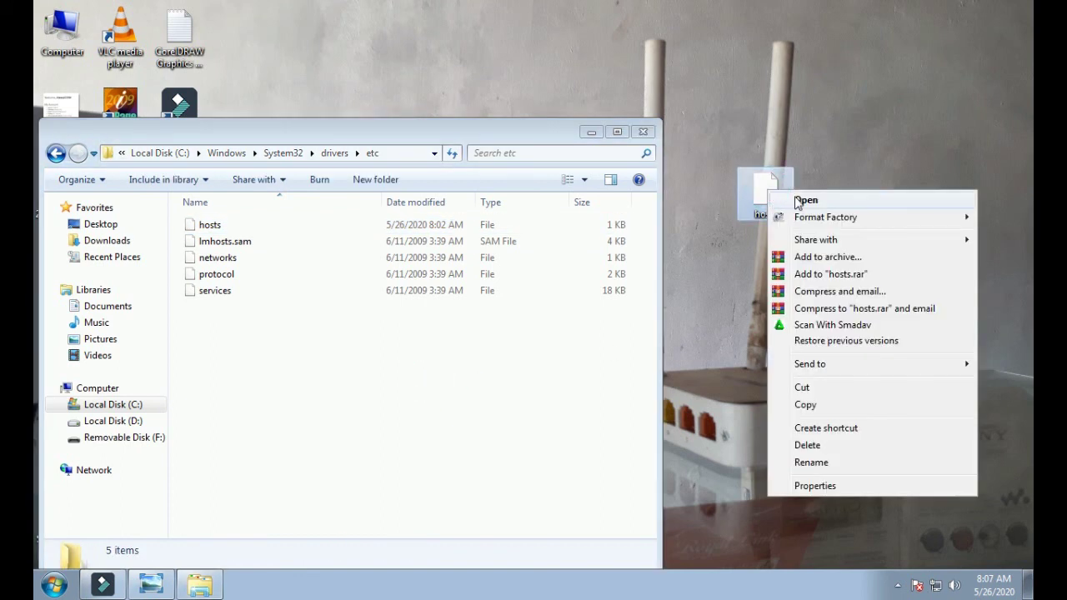
click(798, 203)
click(556, 227)
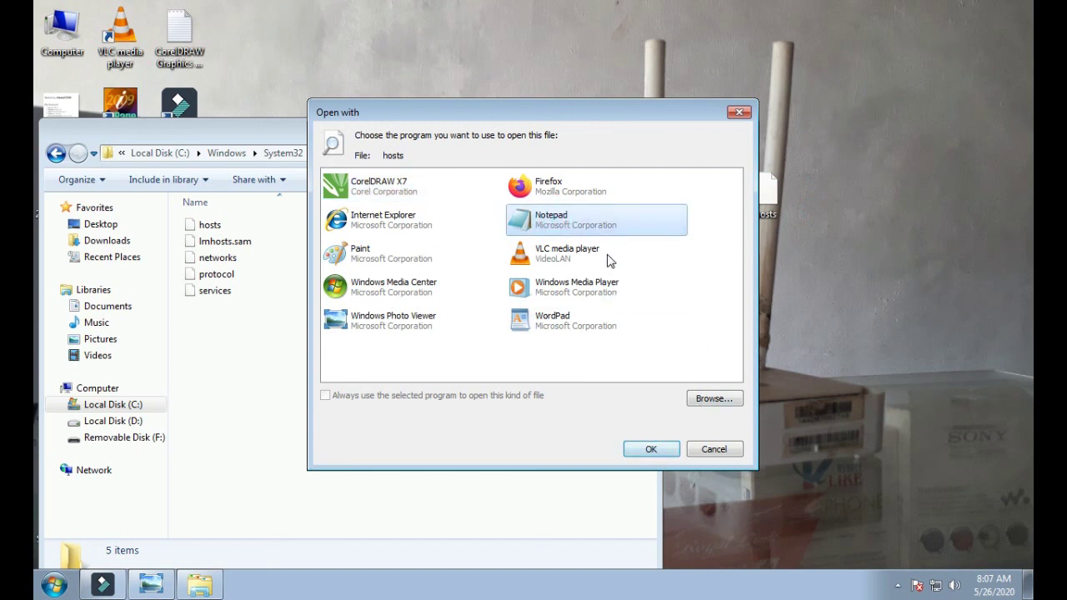
click(649, 448)
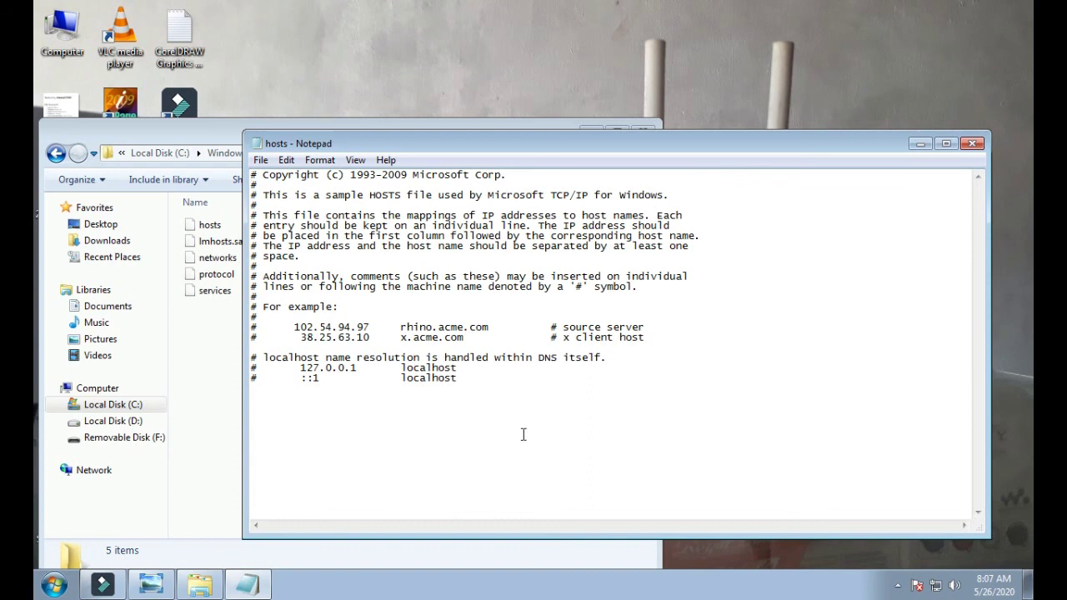
drag(647, 381, 256, 167)
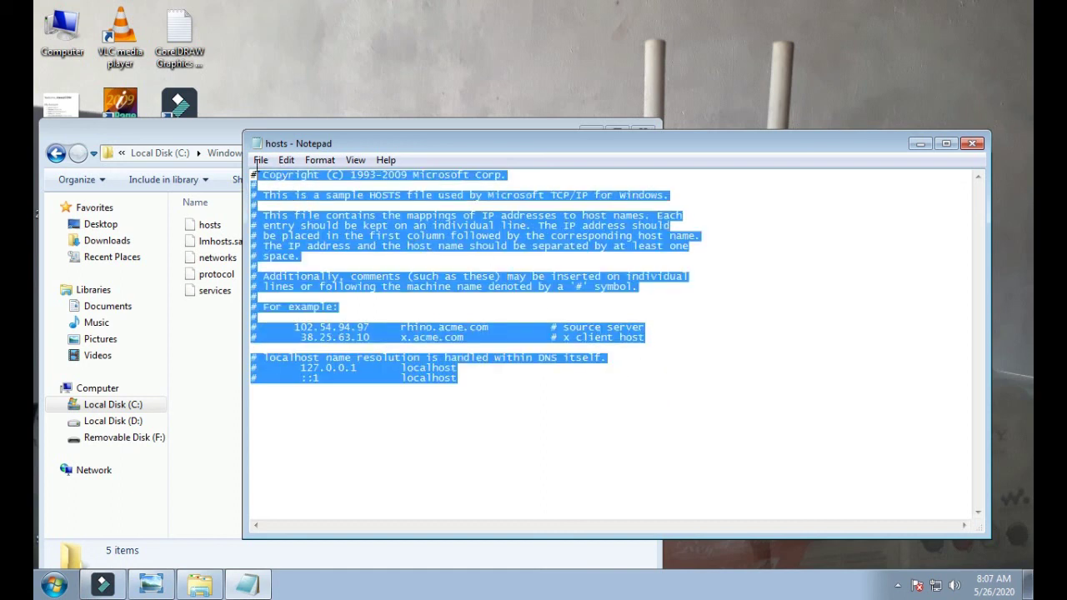
click(445, 466)
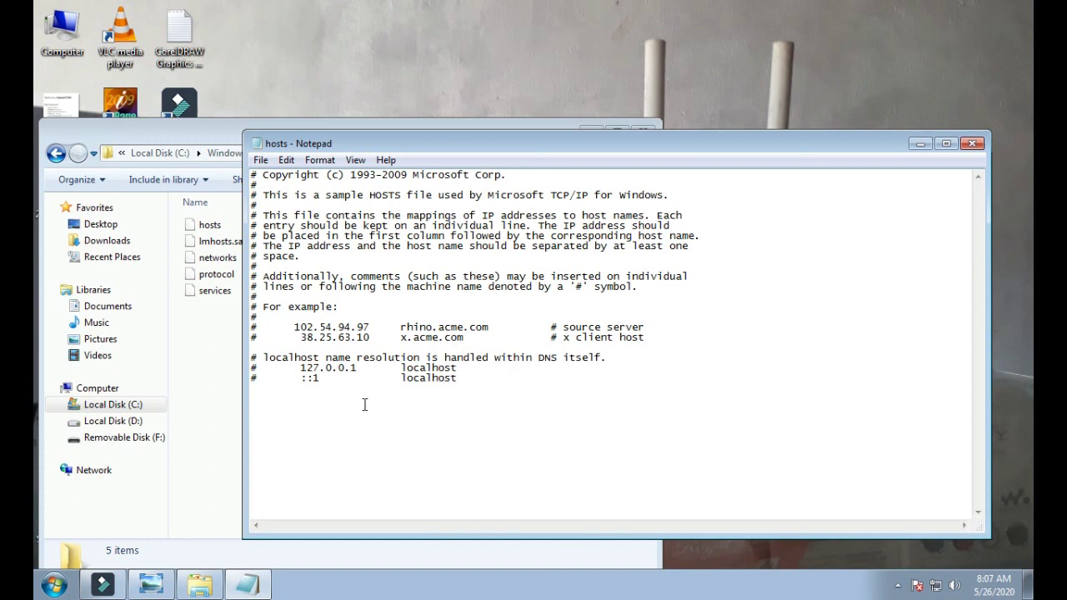
click(252, 367)
drag(264, 367, 456, 369)
click(468, 380)
click(457, 367)
key(Return)
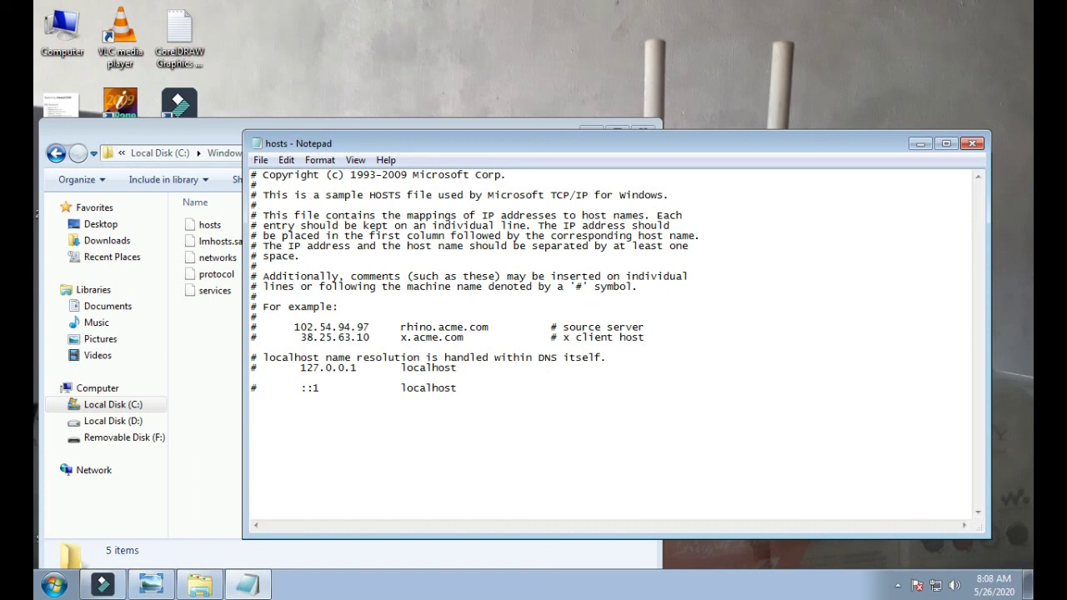
text(127.0.0.1)
text(www.facebook.com)
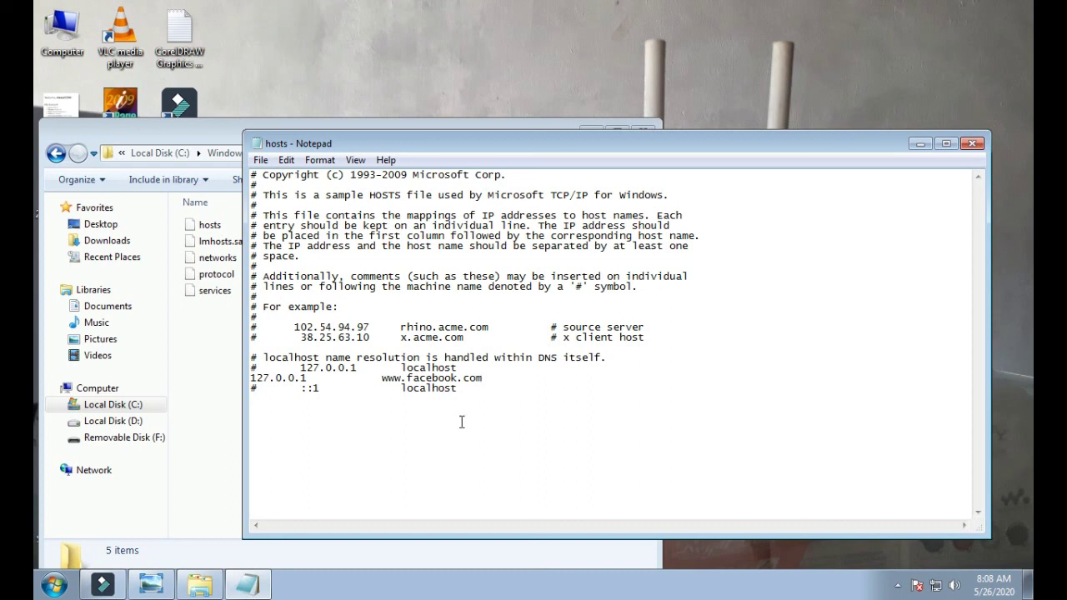
- Save the edited hosts file on the desktop
drag(506, 386, 480, 388)
click(260, 164)
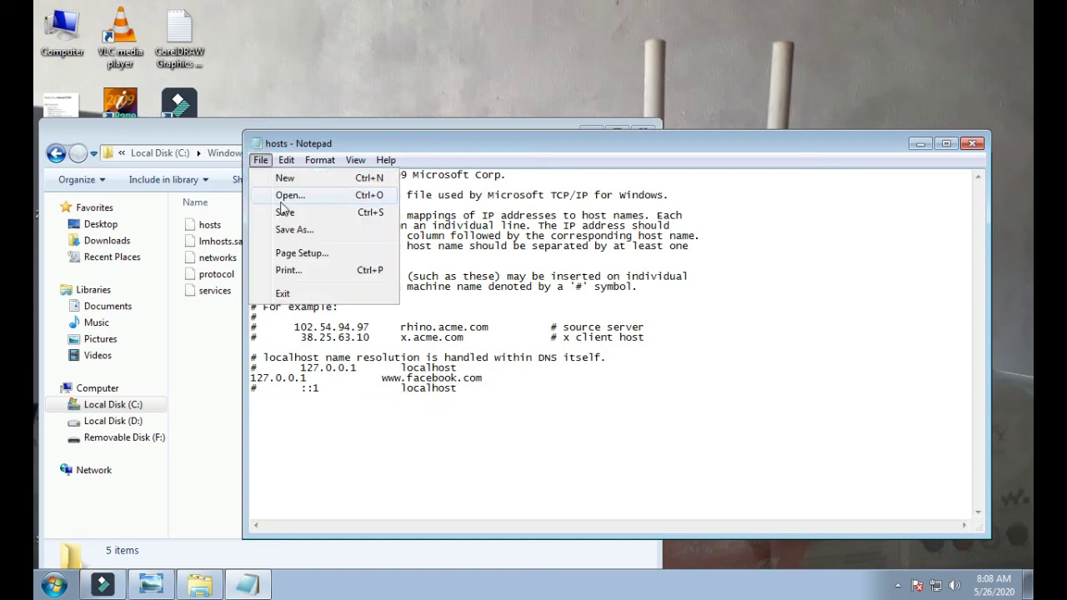
click(283, 210)
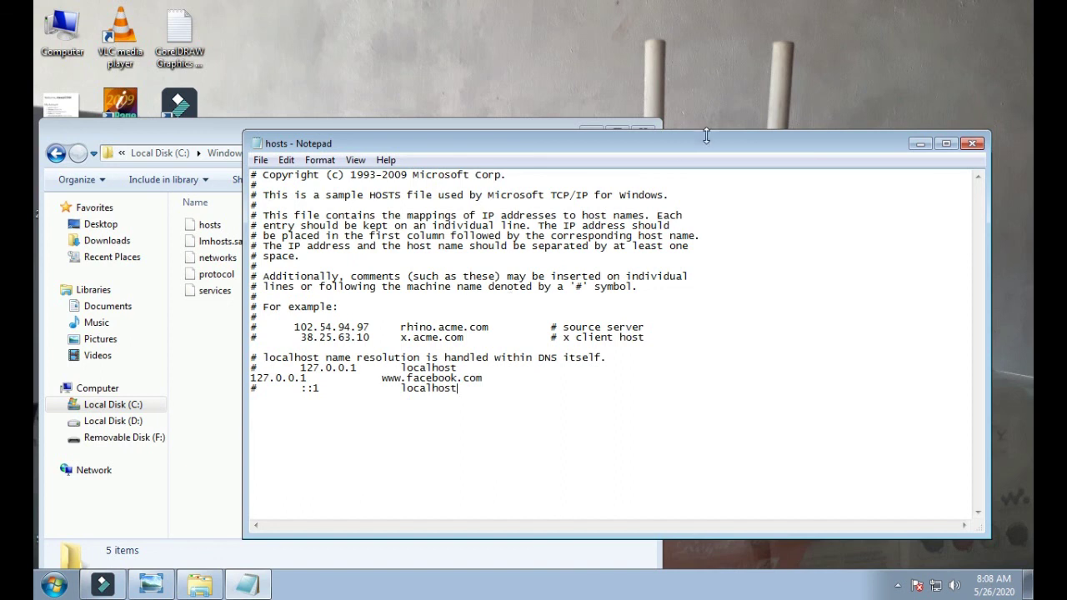
- Close the Notepad window of the edited hosts file so the desktop copy is accessible
drag(707, 141, 559, 201)
click(812, 200)
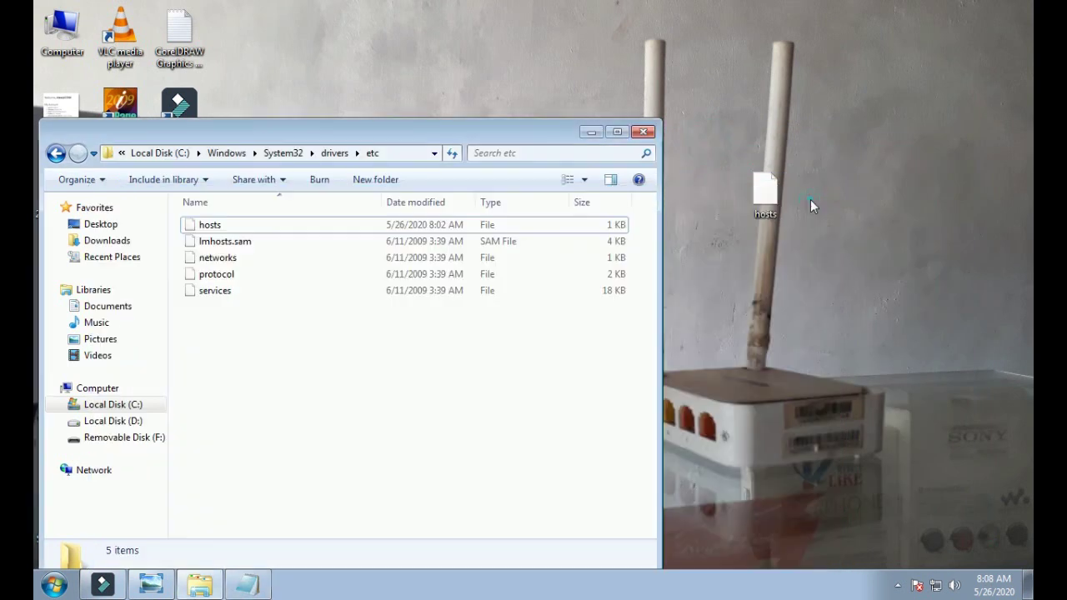
click(819, 278)
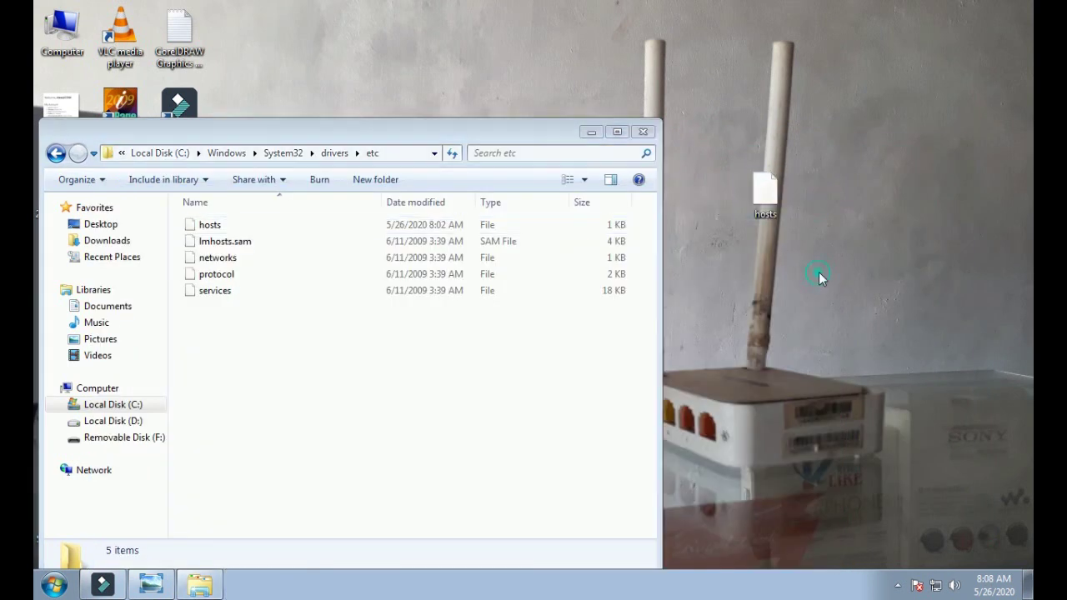
- Move the edited hosts file from the desktop into the etc folder, replacing the original and granting administrator permission
right_click(778, 208)
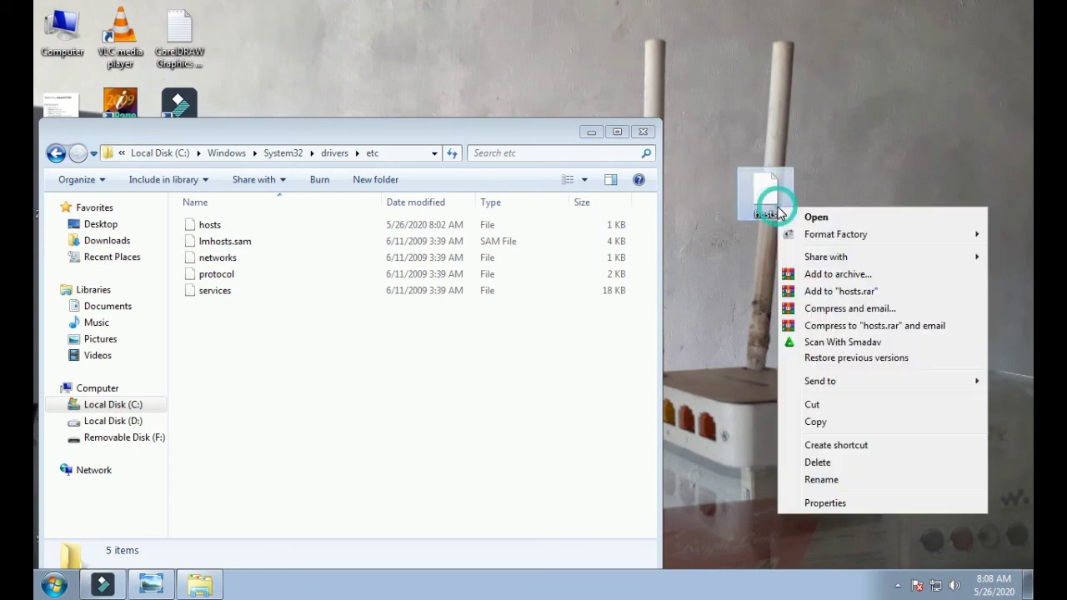
click(849, 425)
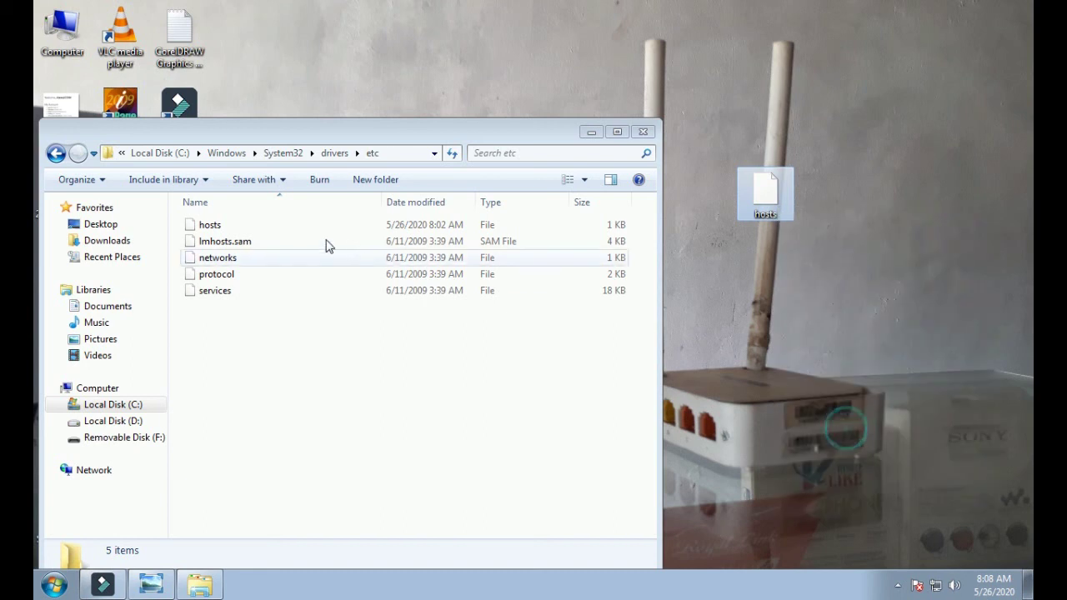
click(248, 225)
right_click(248, 225)
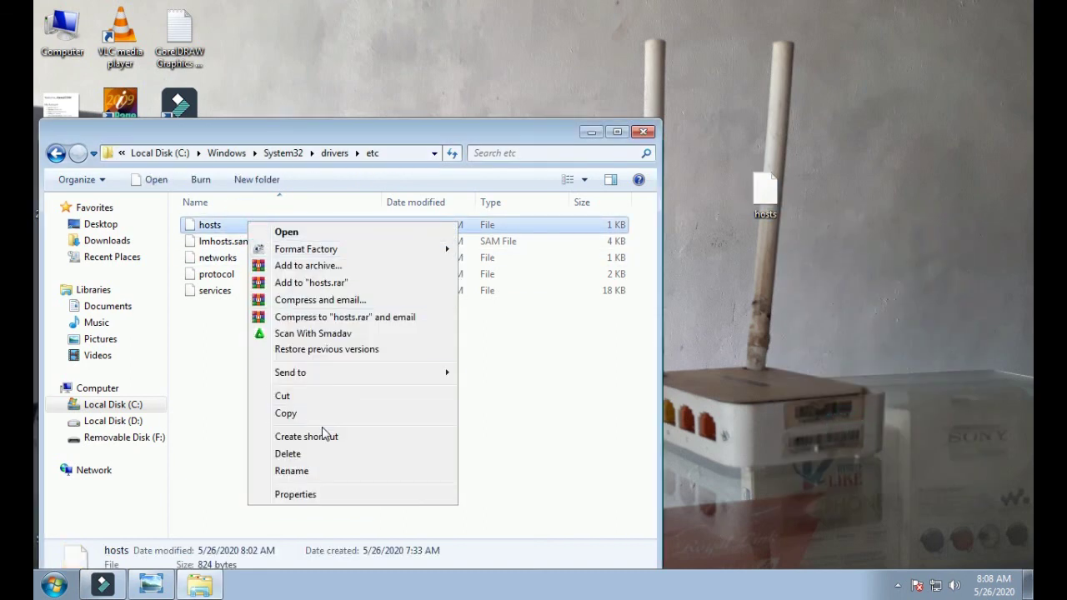
click(557, 428)
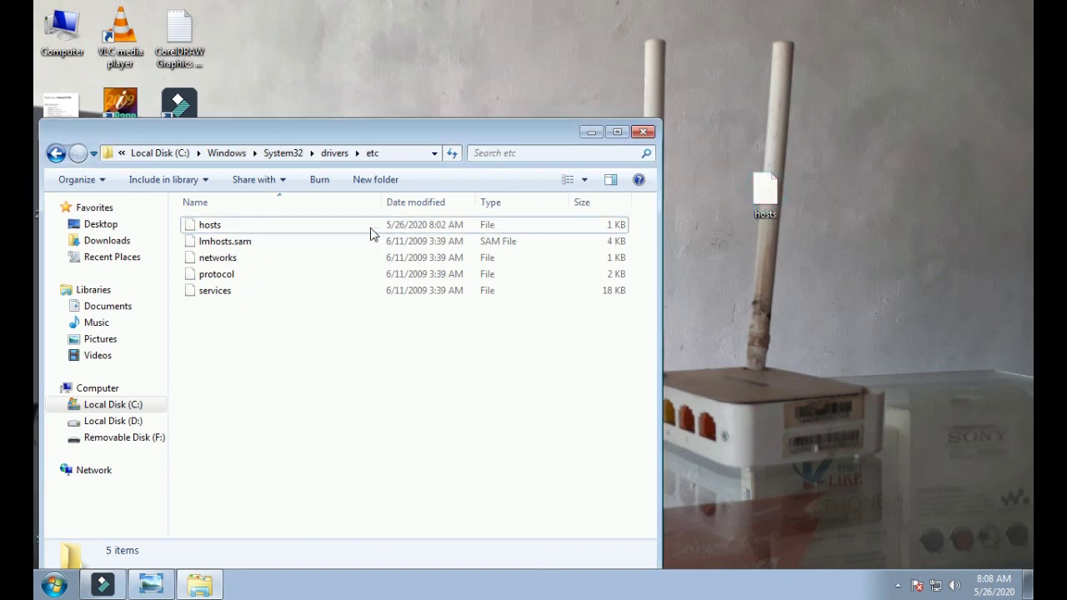
key(ctrl+v)
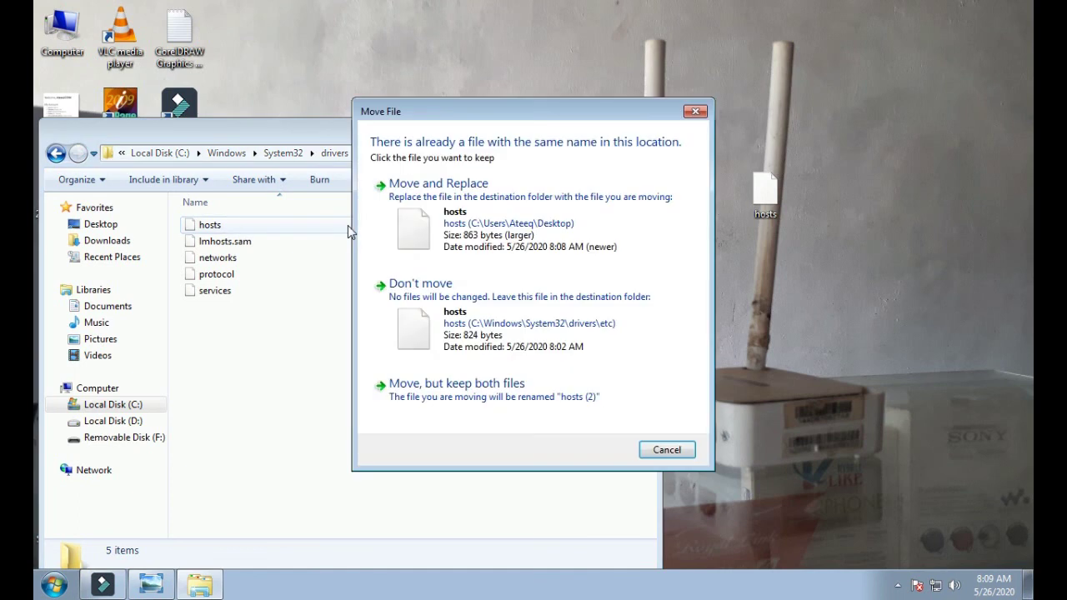
click(457, 247)
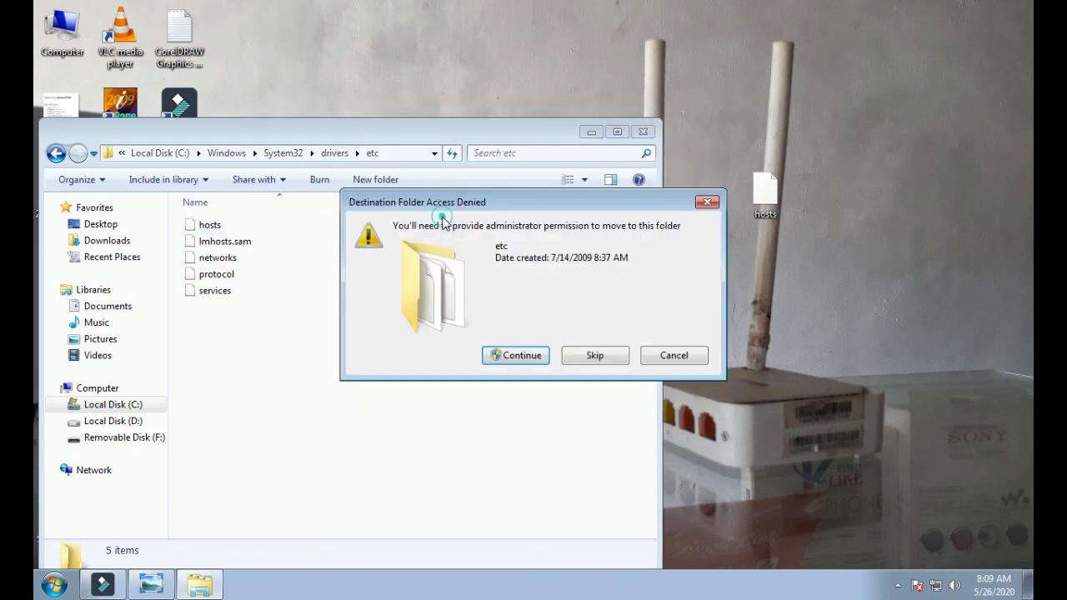
click(510, 356)
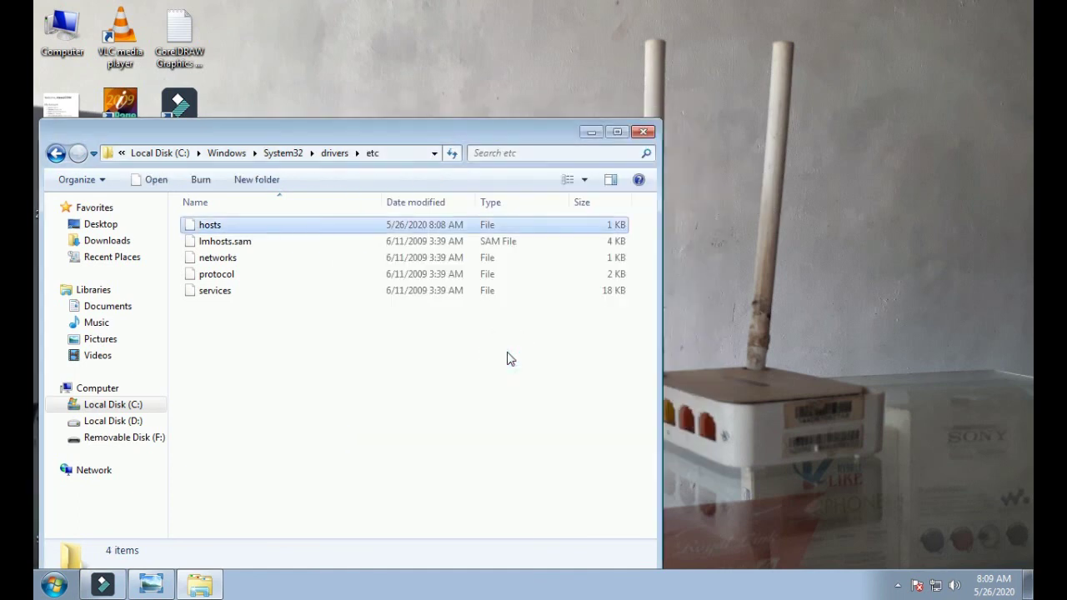
double_click(305, 231)
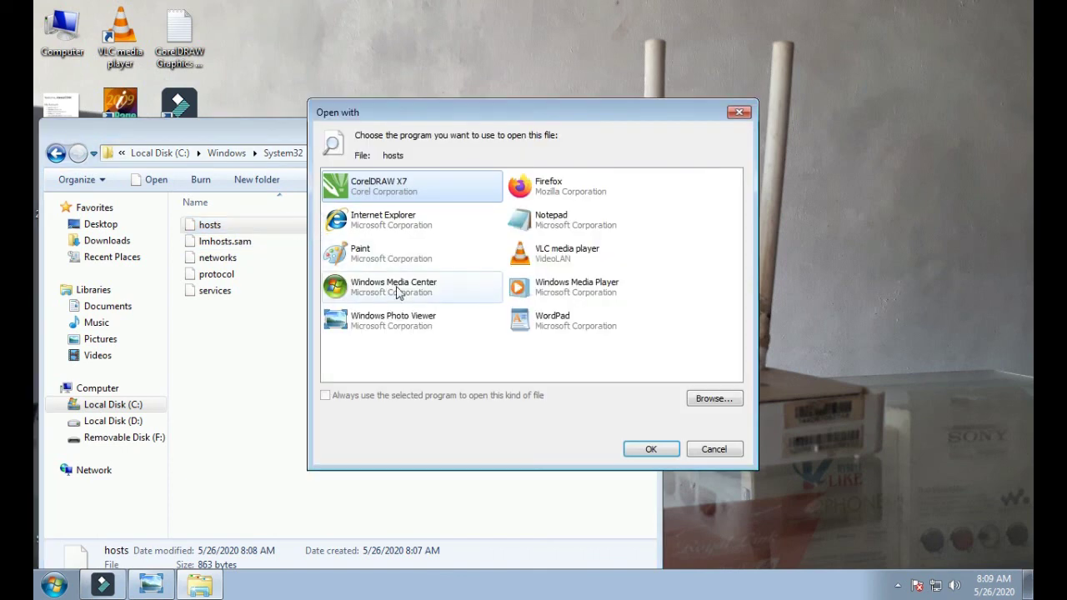
double_click(555, 219)
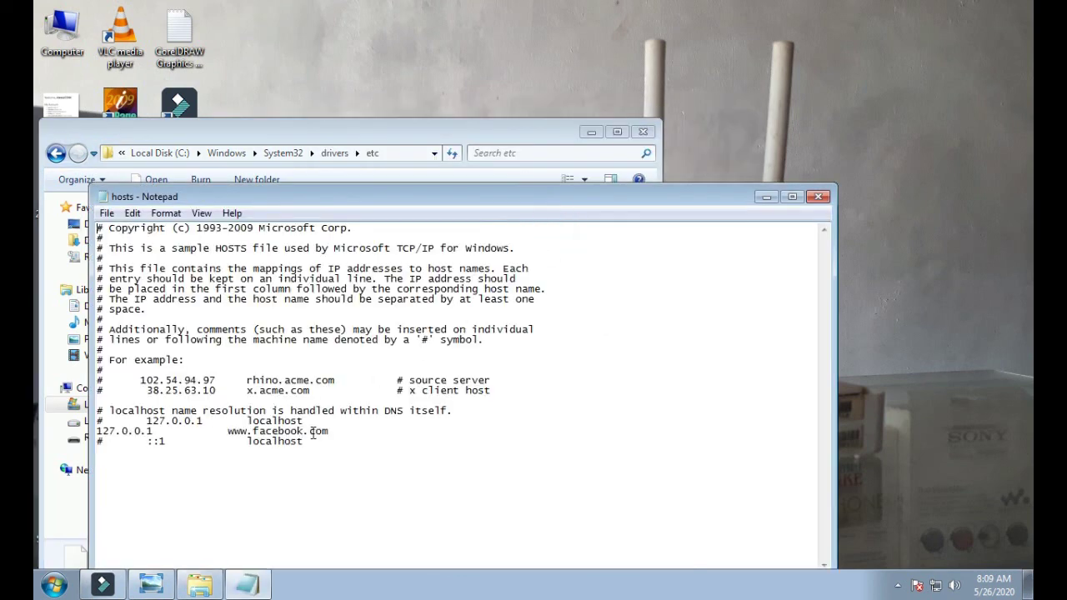
drag(335, 435, 250, 435)
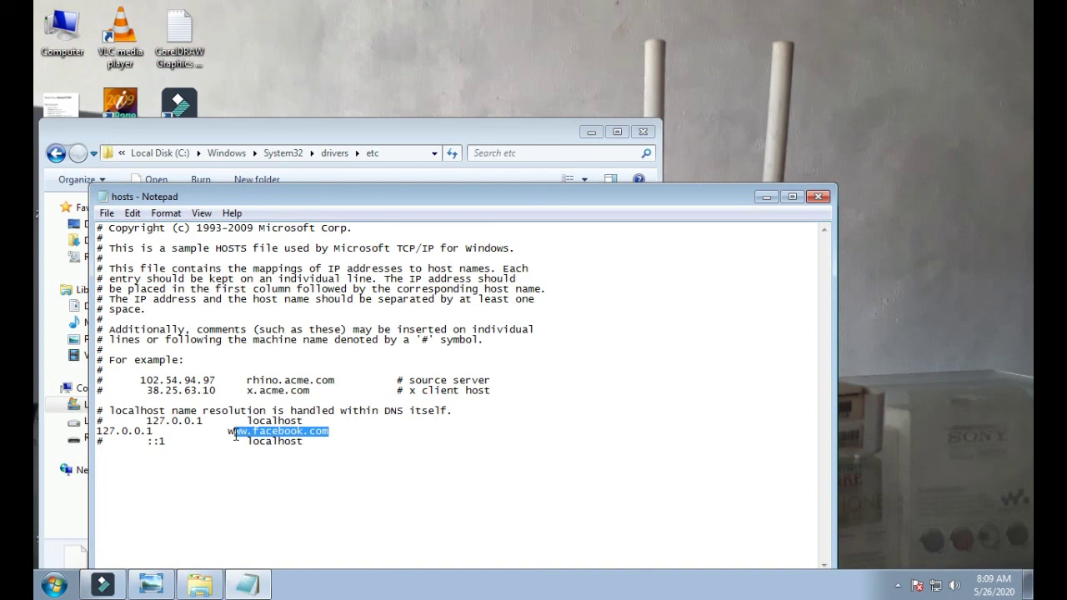
click(350, 455)
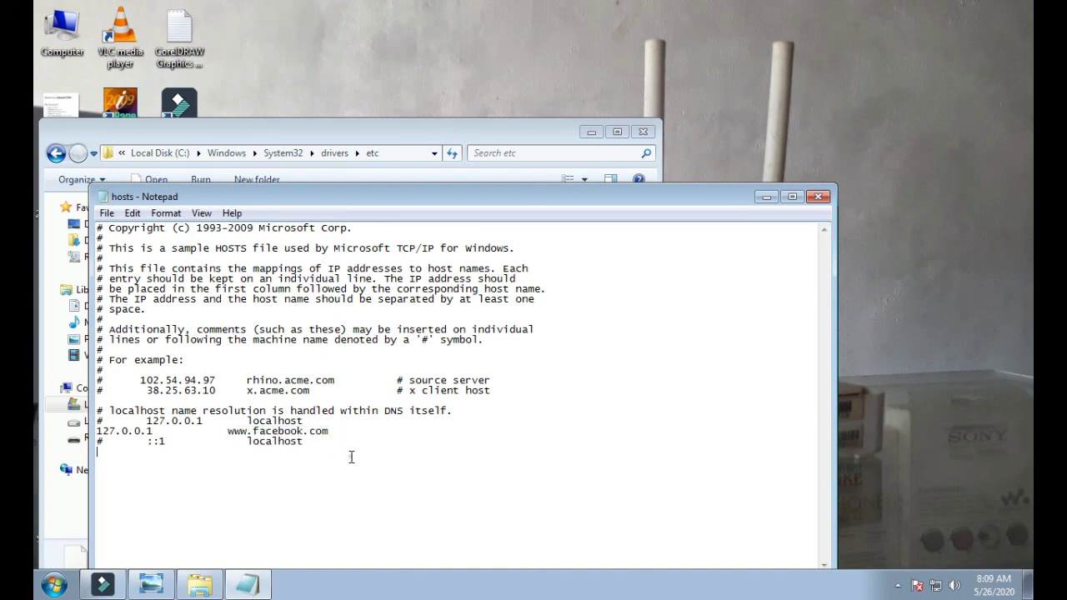
click(818, 197)
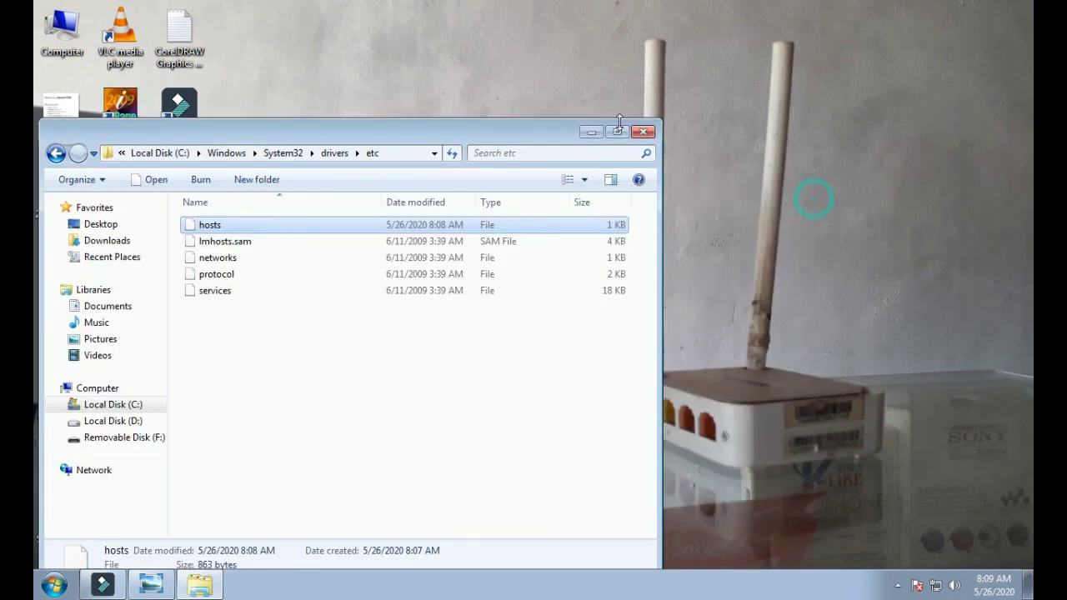
click(644, 131)
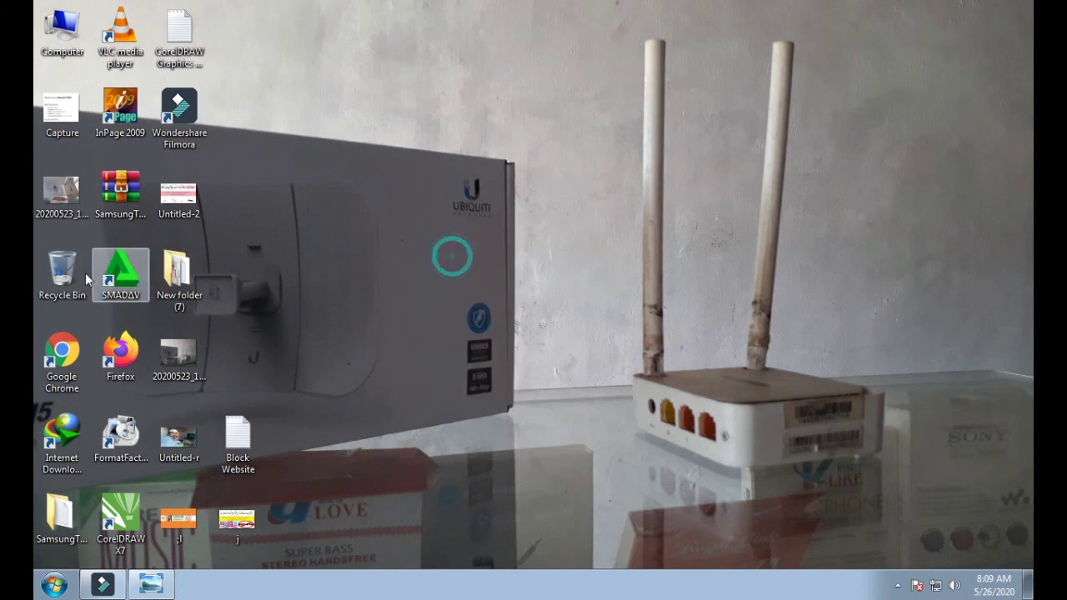
double_click(61, 344)
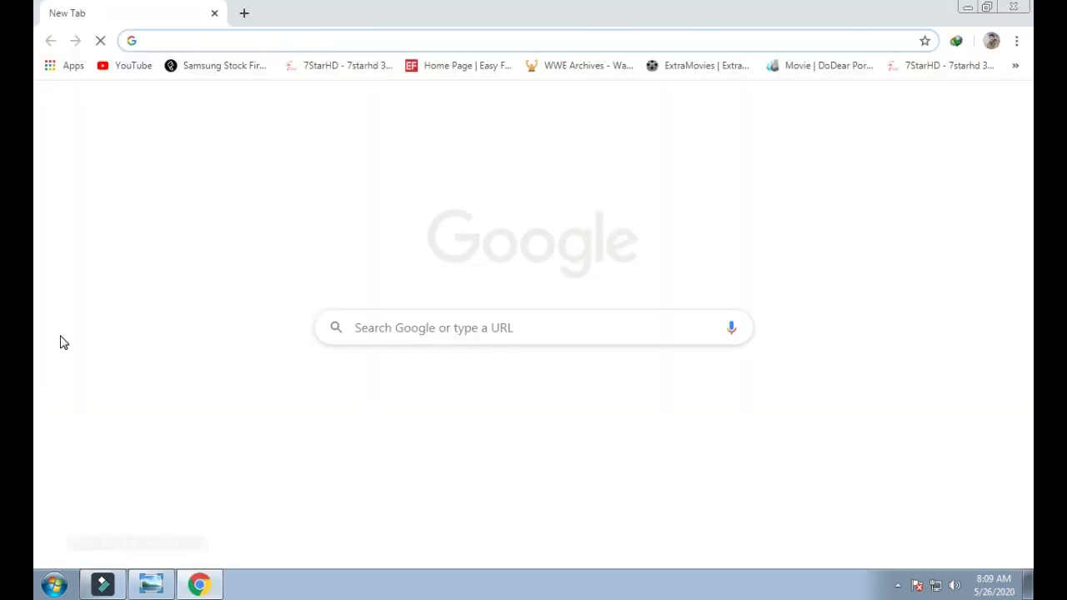
text(f)
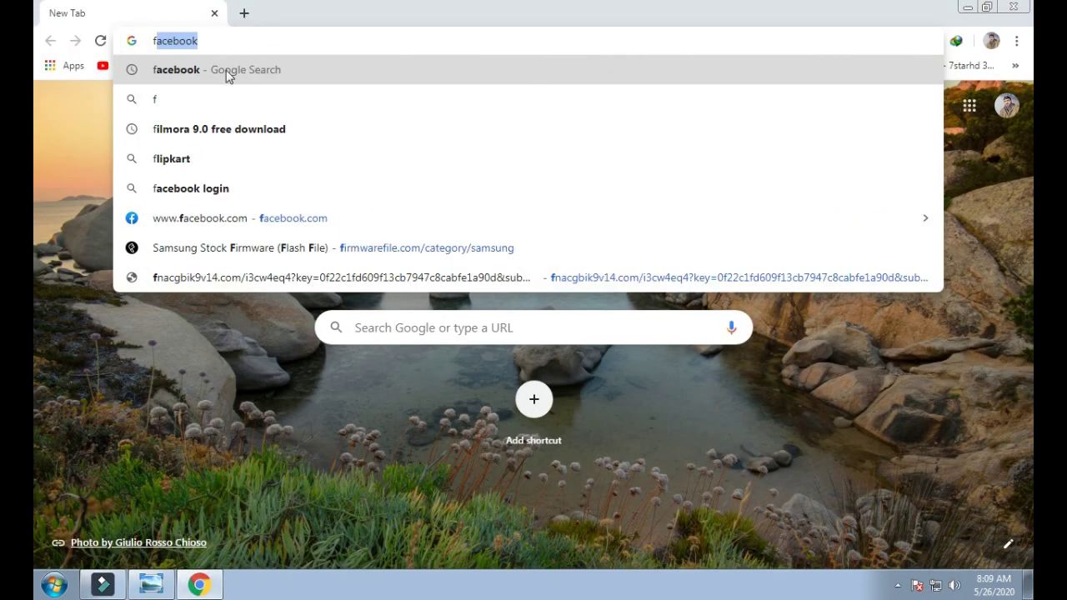
click(223, 73)
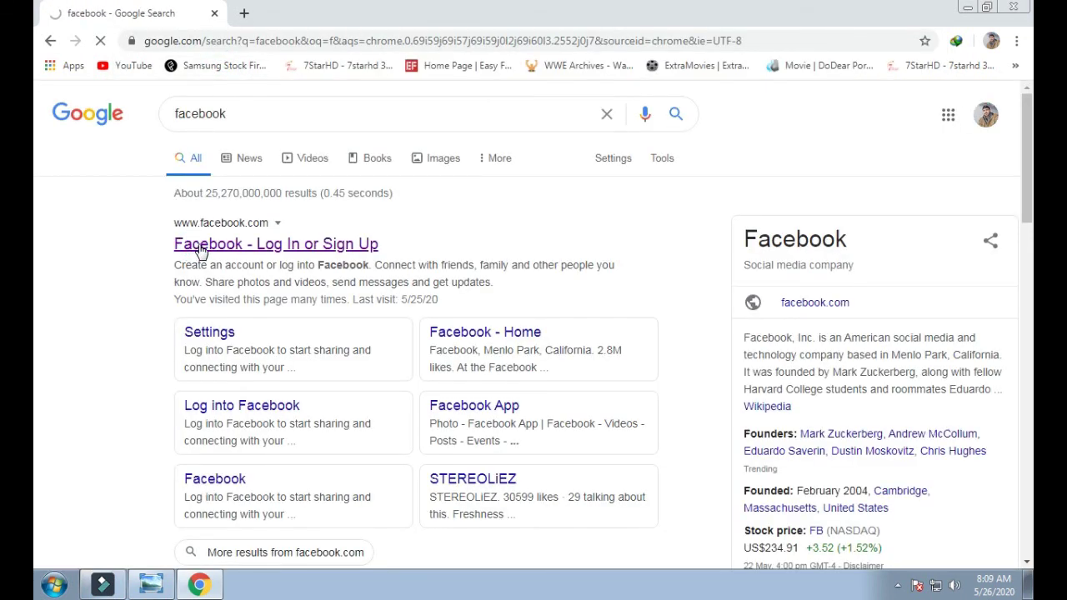
click(200, 249)
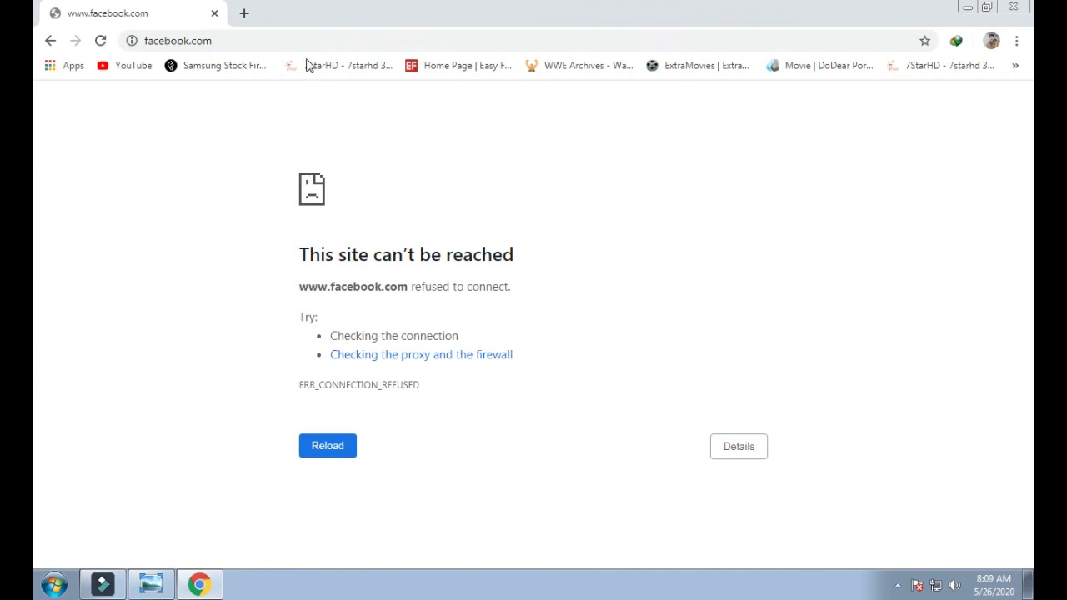
drag(298, 41, 145, 41)
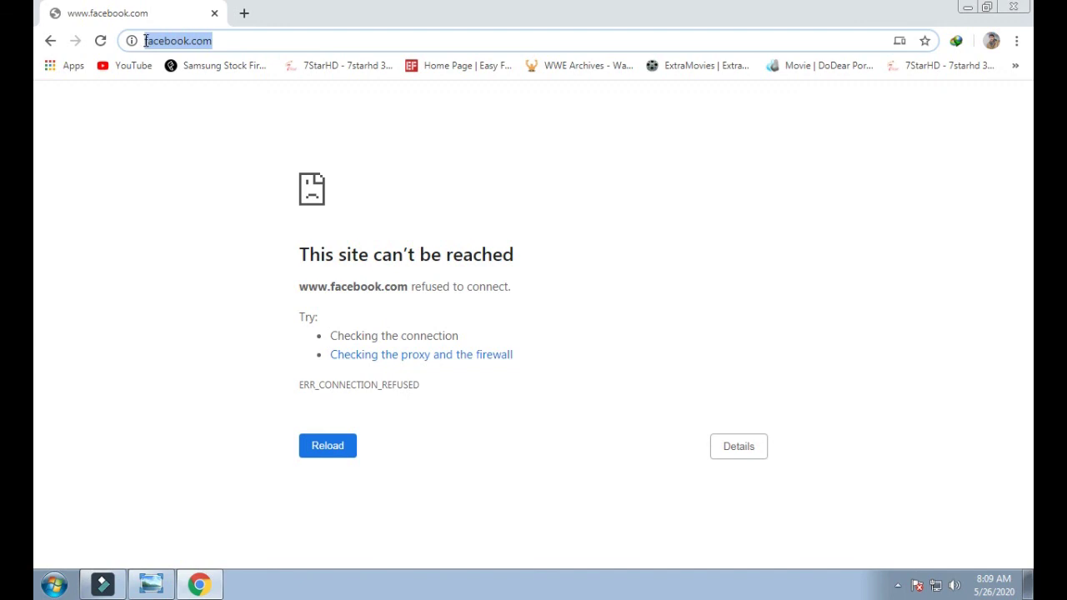
- Load YouTube in a new tab to test access to another site, and close the browser
click(242, 15)
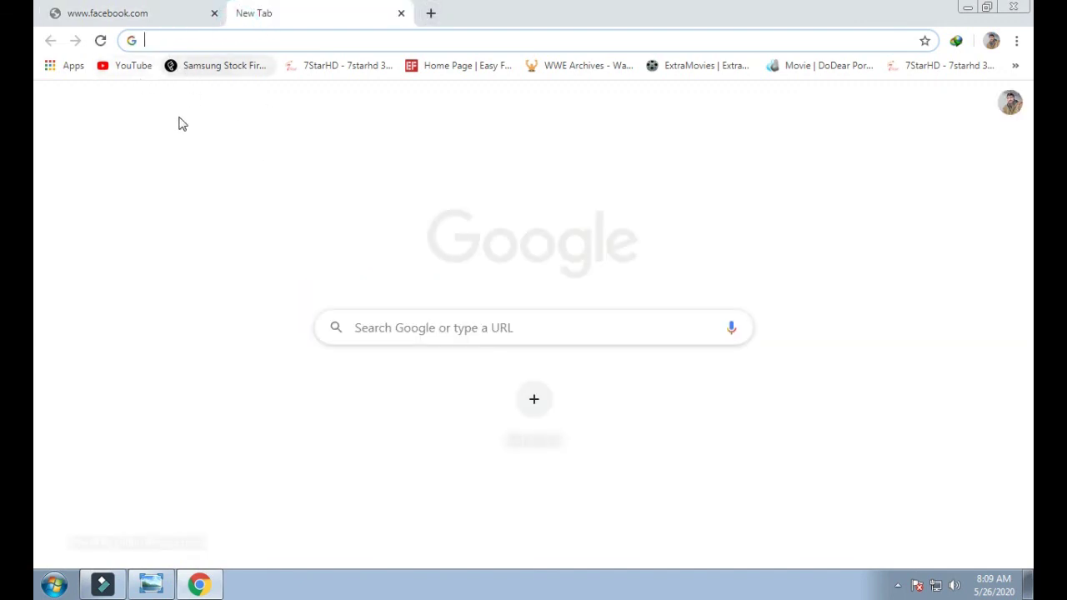
click(133, 67)
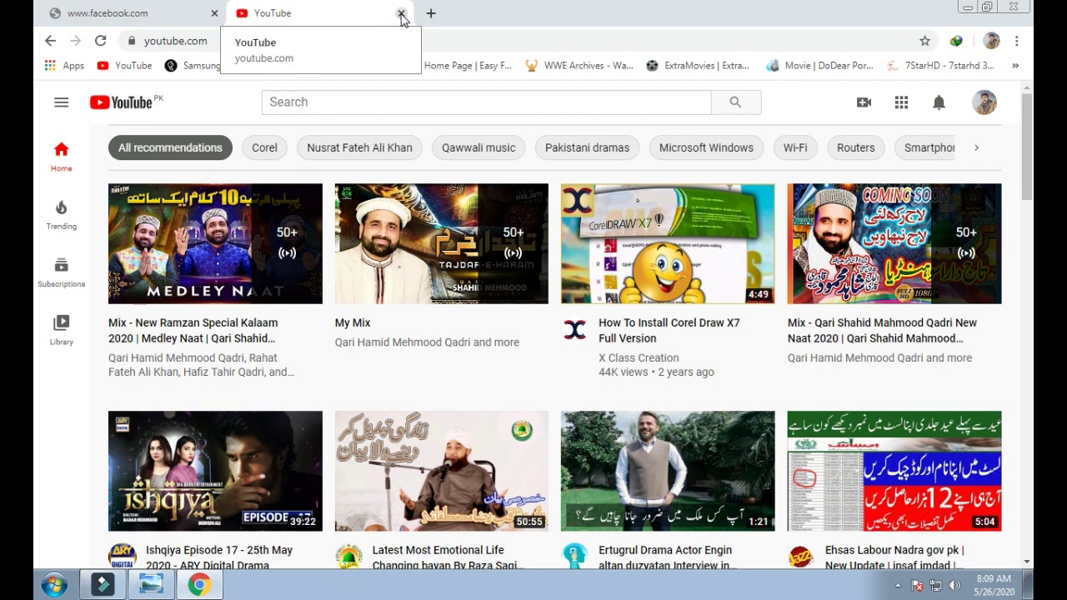
click(401, 14)
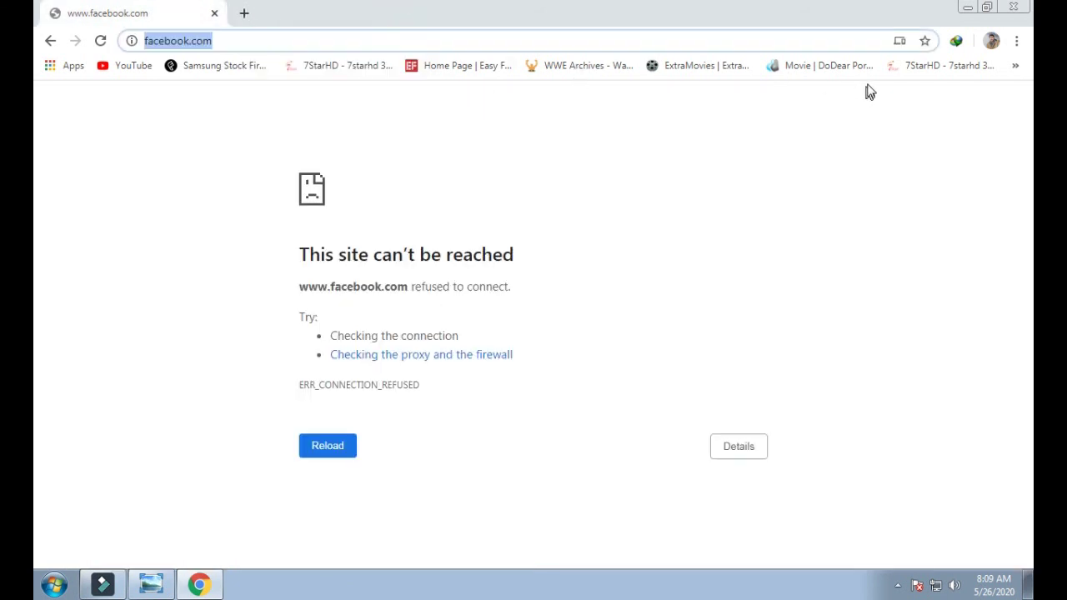
click(1013, 7)
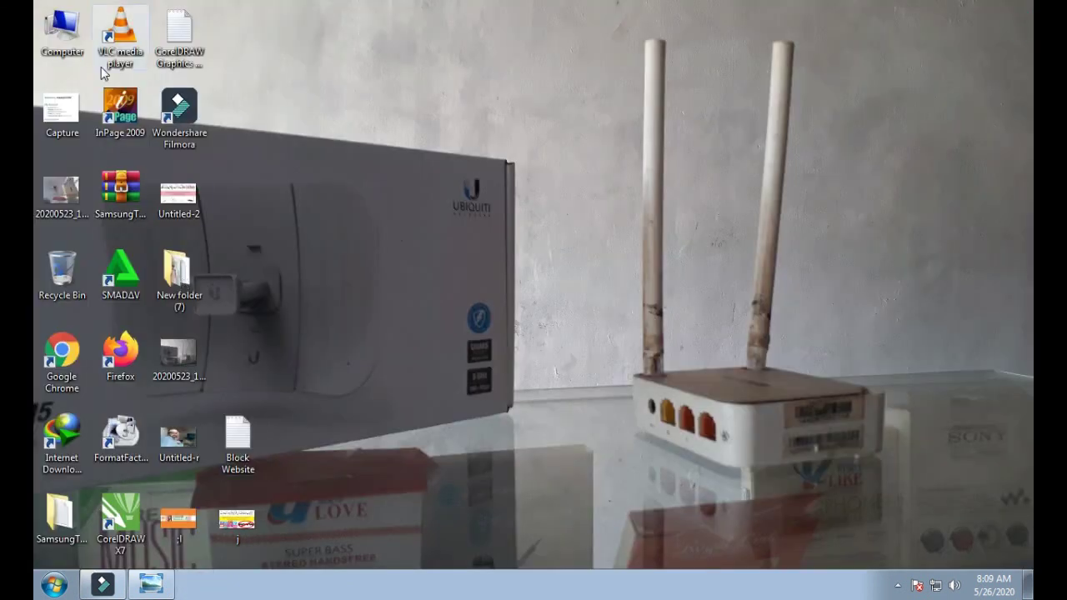
- Open the folder C:\Windows\System32\drivers\etc from Computer
double_click(66, 47)
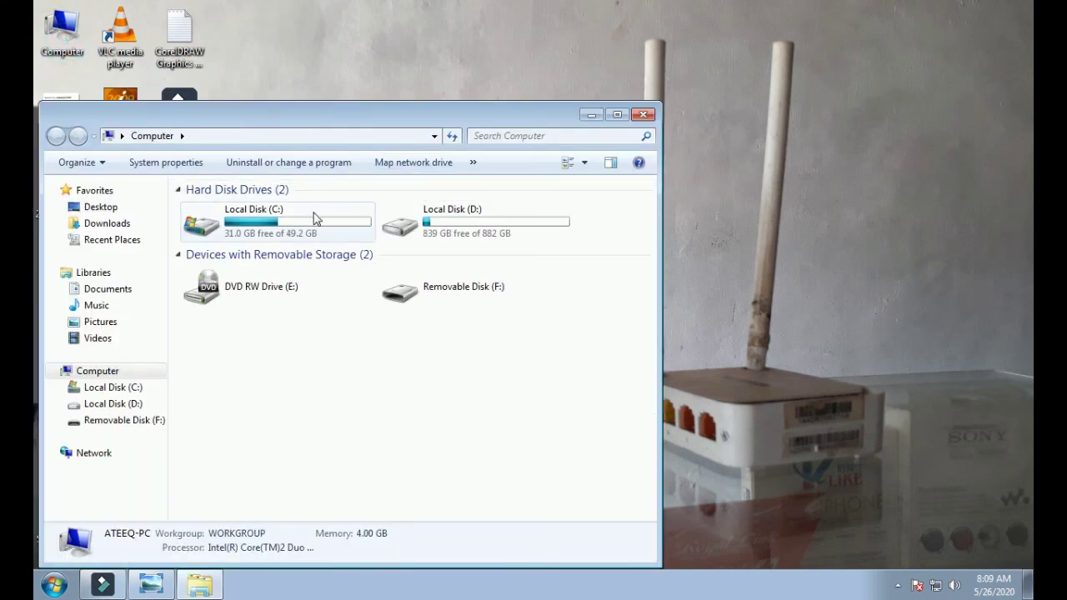
double_click(336, 217)
click(294, 137)
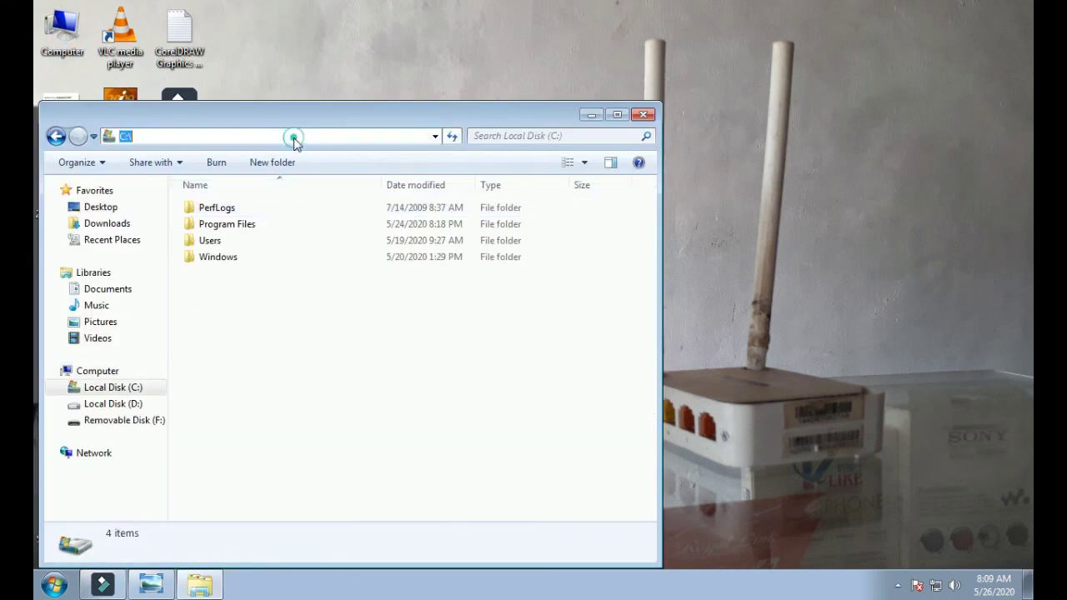
right_click(294, 139)
click(233, 243)
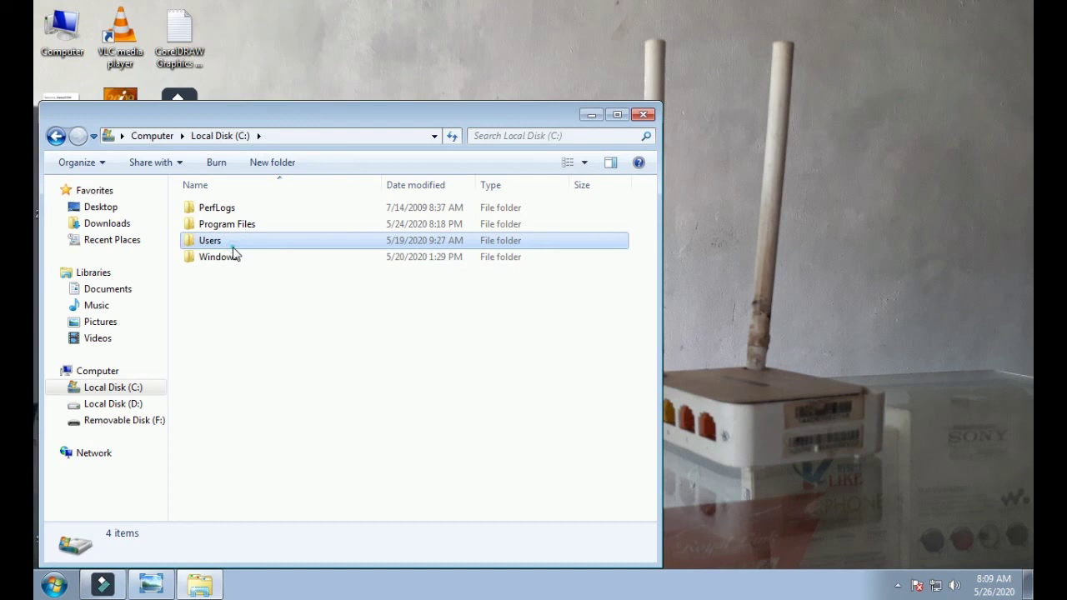
double_click(229, 257)
scroll(238, 477, down, 6)
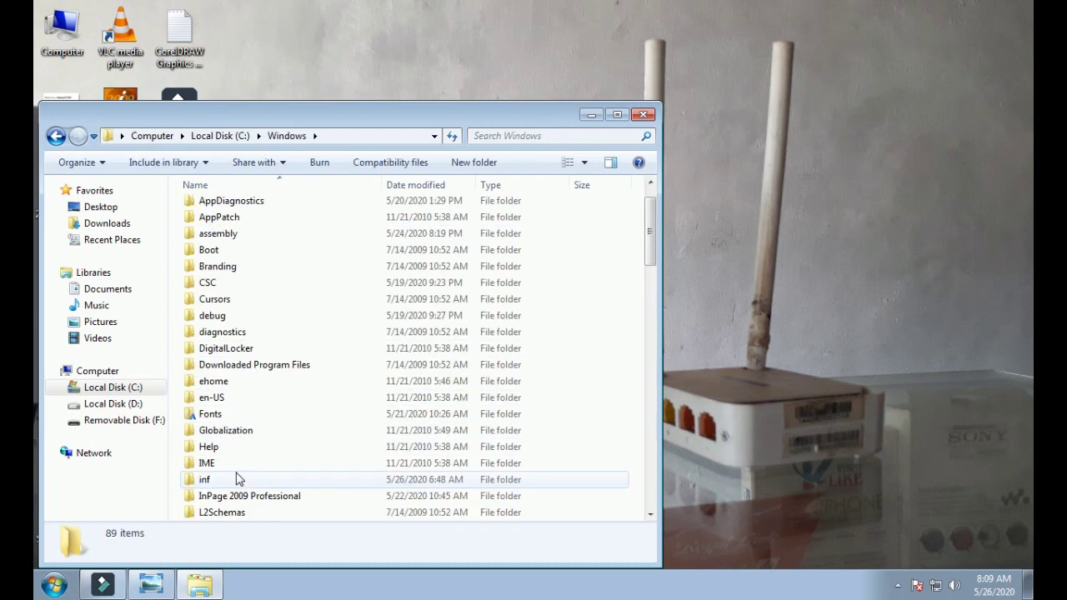
scroll(235, 486, down, 6)
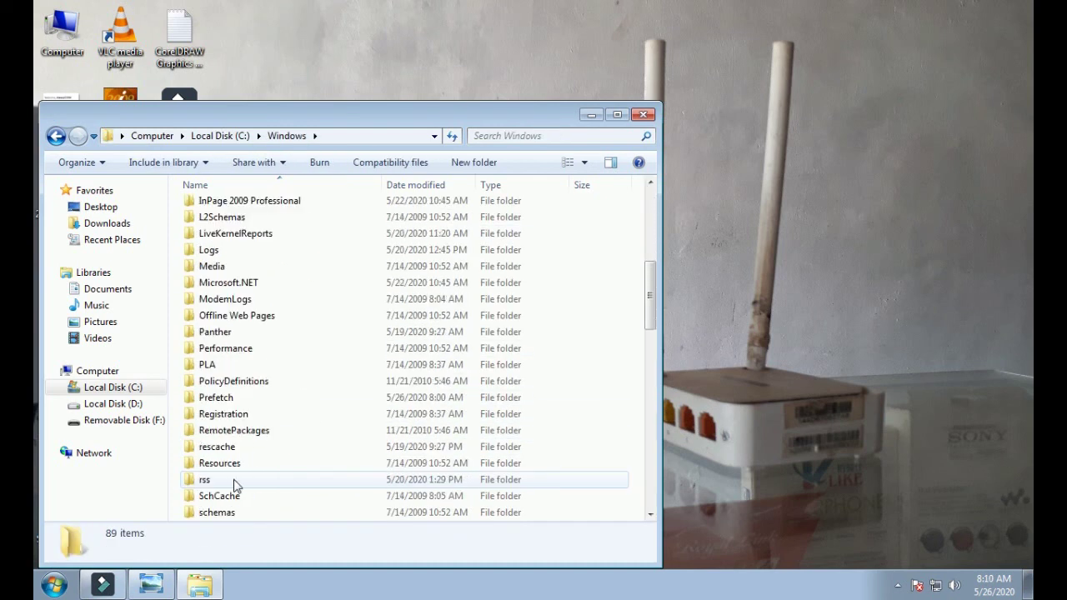
scroll(235, 484, down, 1)
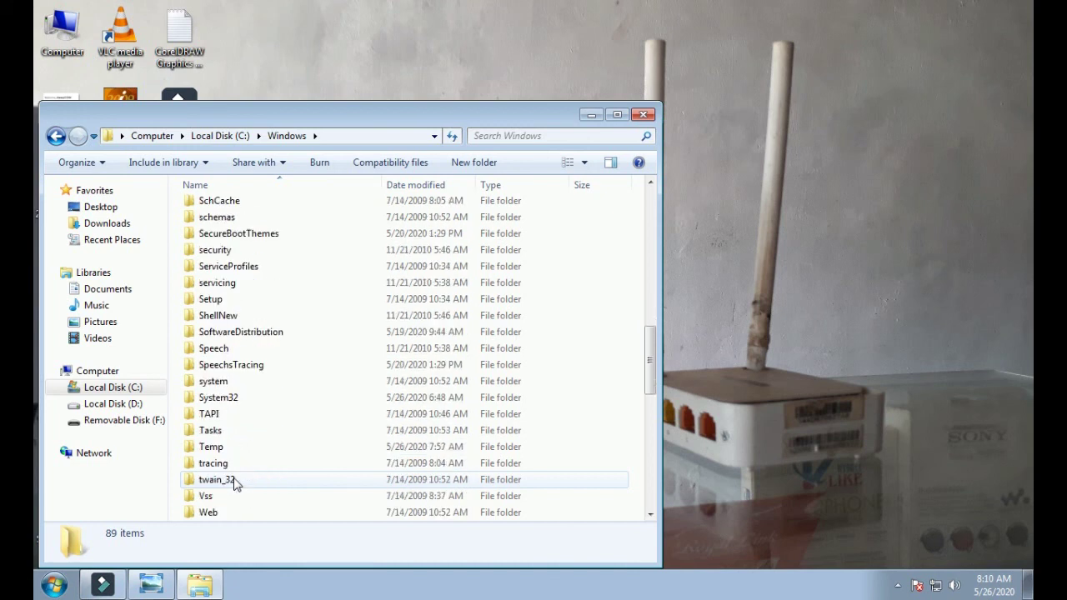
double_click(253, 398)
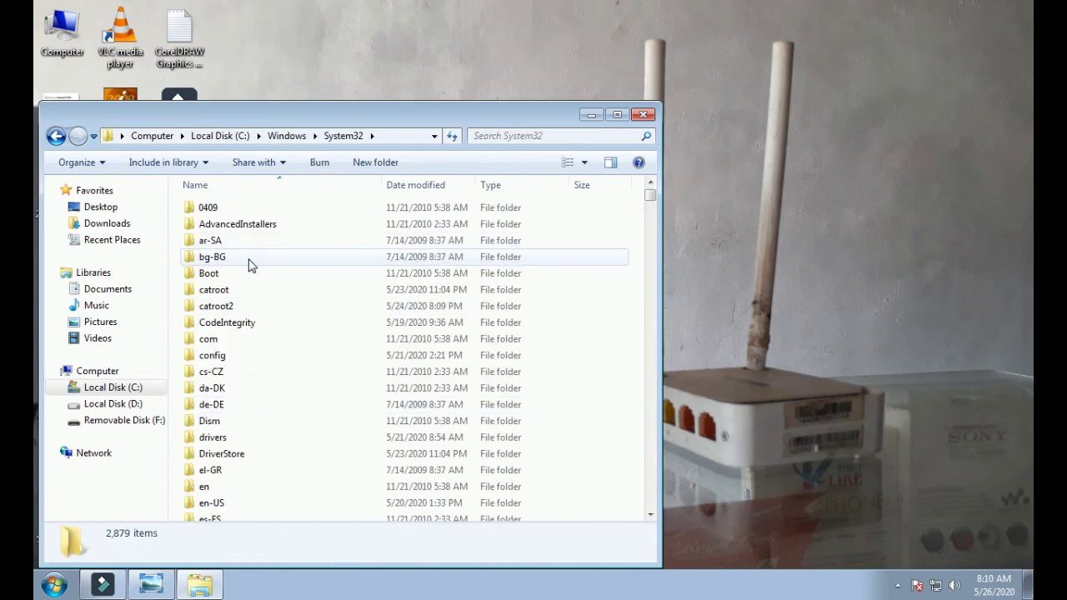
double_click(223, 437)
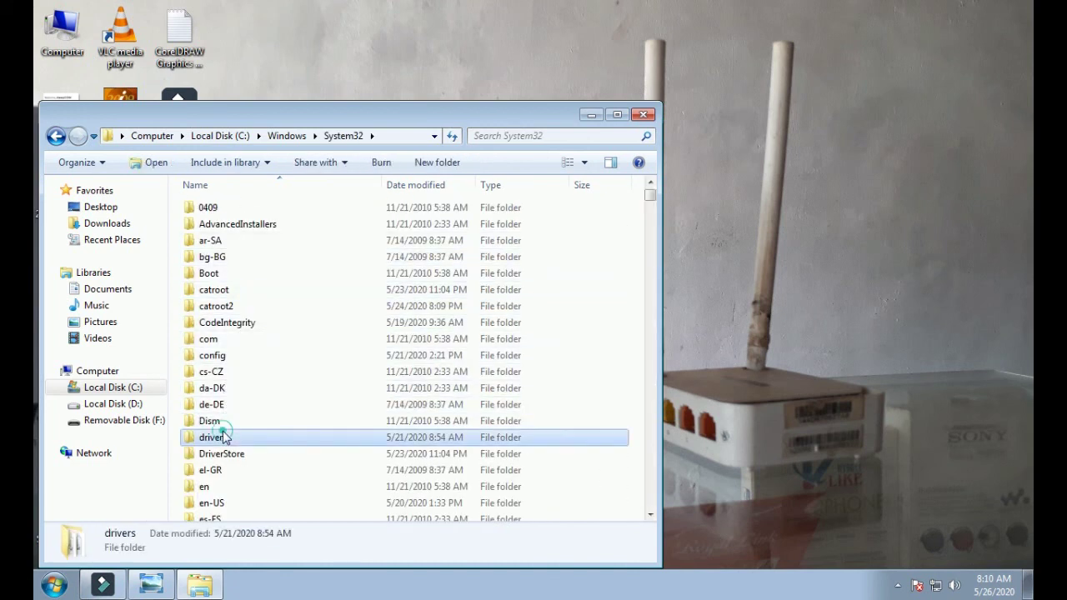
click(282, 226)
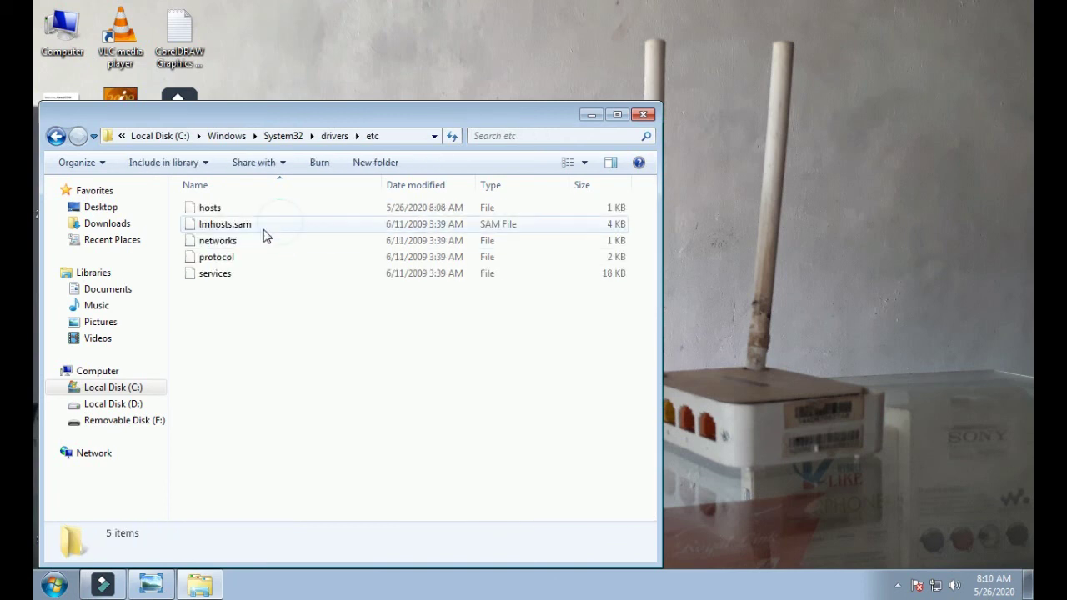
- Copy the hosts file from the etc folder onto the desktop
click(233, 210)
right_click(237, 210)
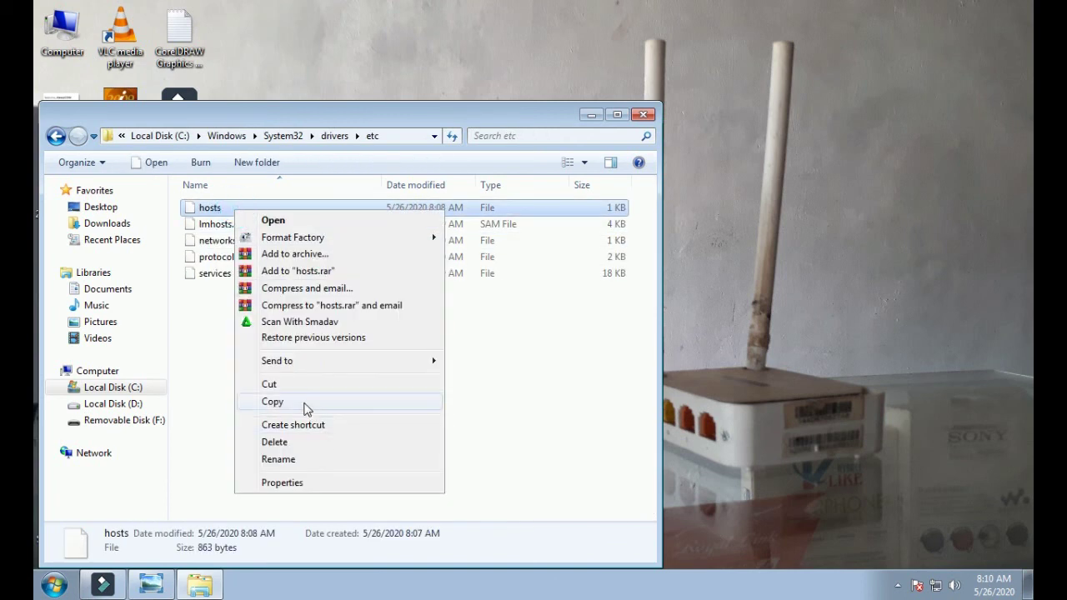
click(304, 402)
click(717, 300)
right_click(718, 298)
click(755, 368)
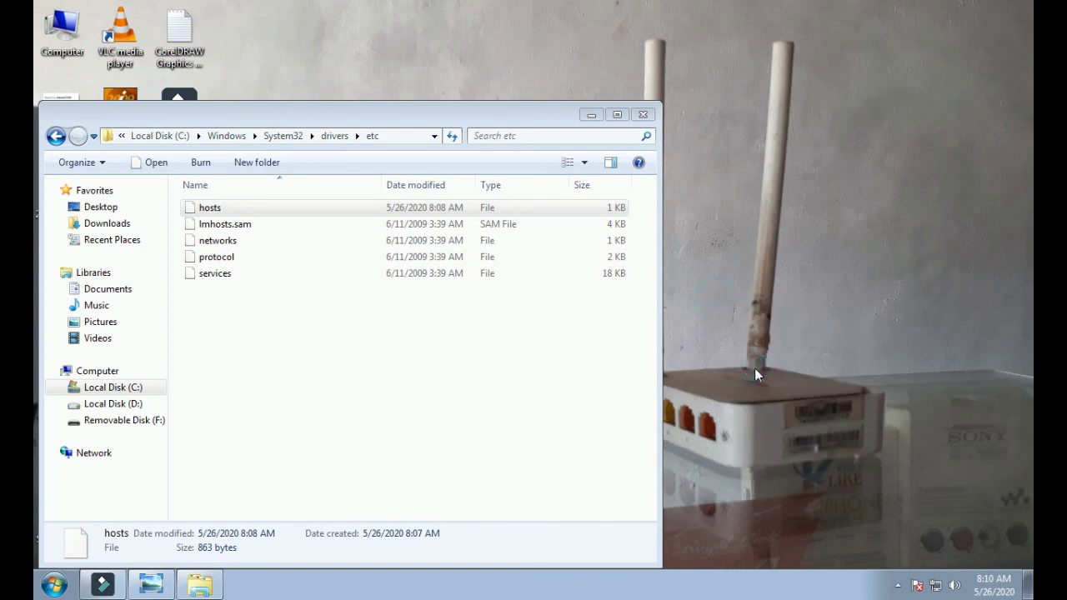
double_click(722, 265)
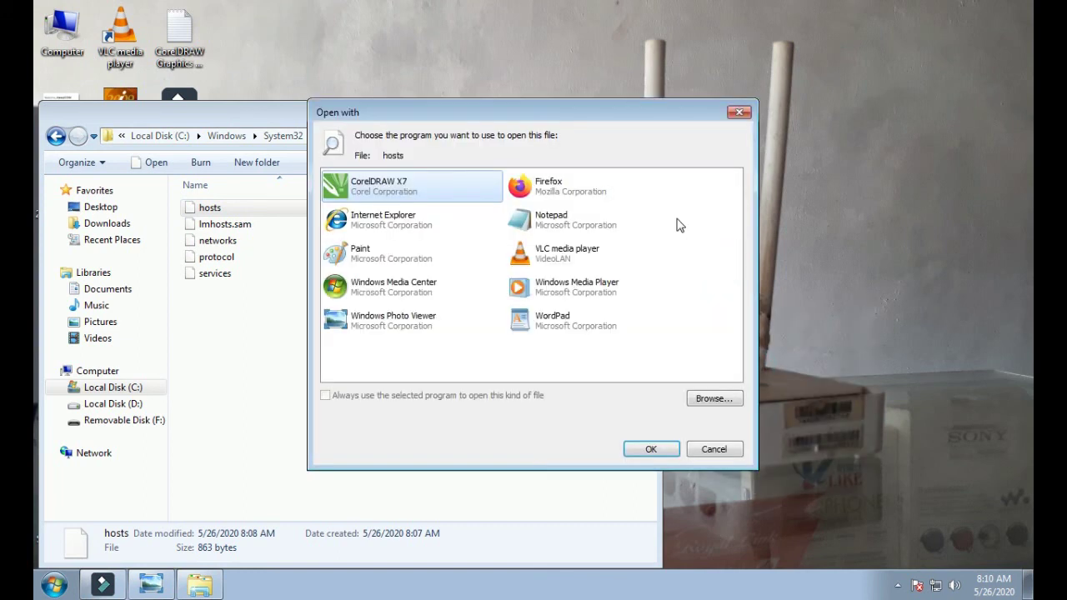
double_click(603, 221)
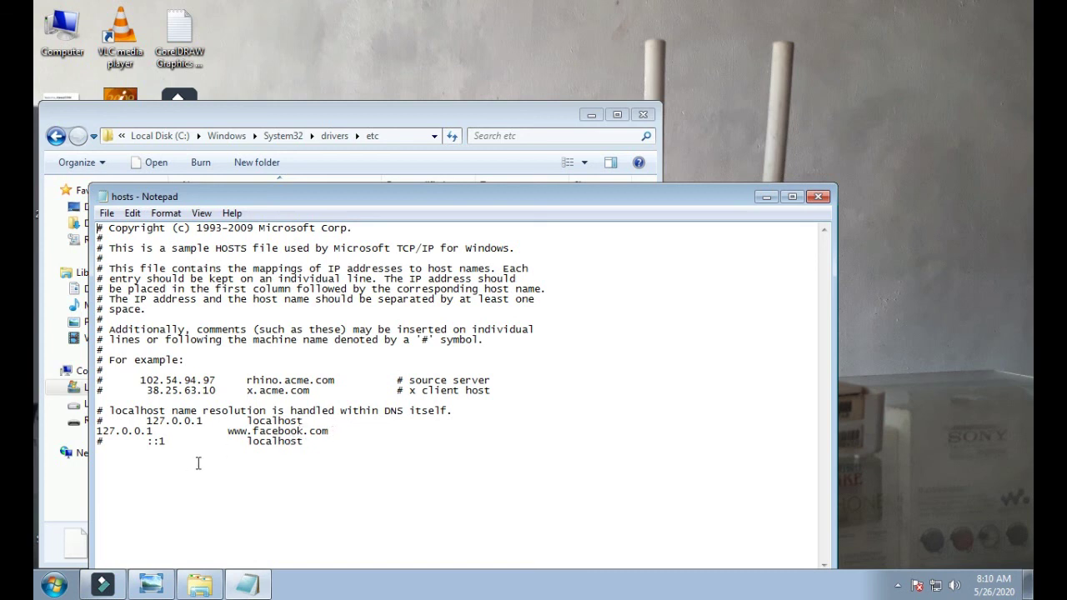
drag(348, 437, 98, 432)
right_click(119, 442)
click(142, 267)
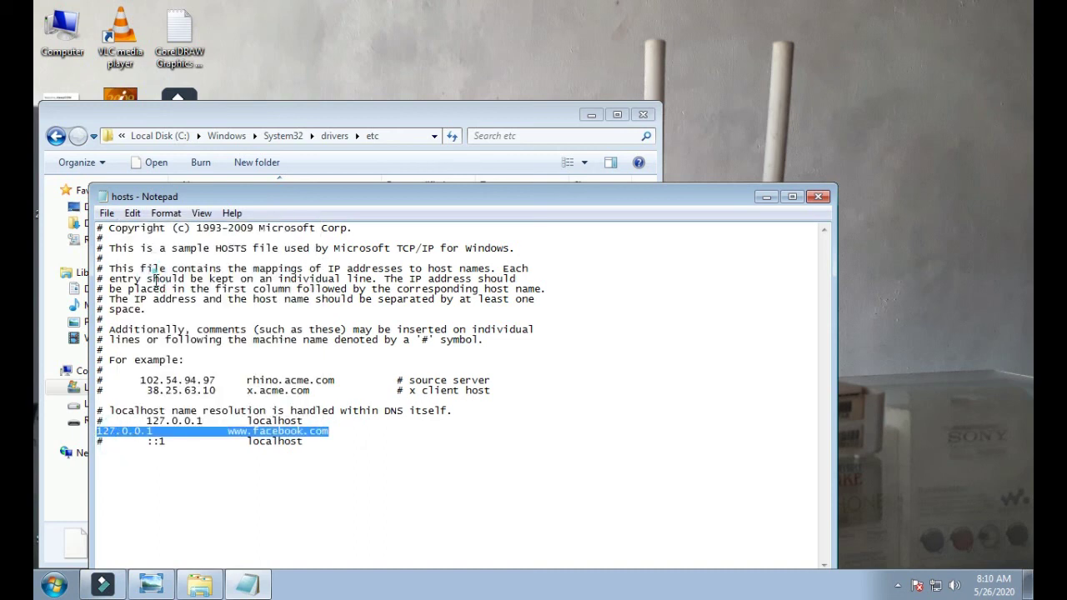
click(95, 455)
right_click(100, 450)
click(125, 298)
drag(304, 451, 255, 455)
key(BackSpace)
text(youtube.com)
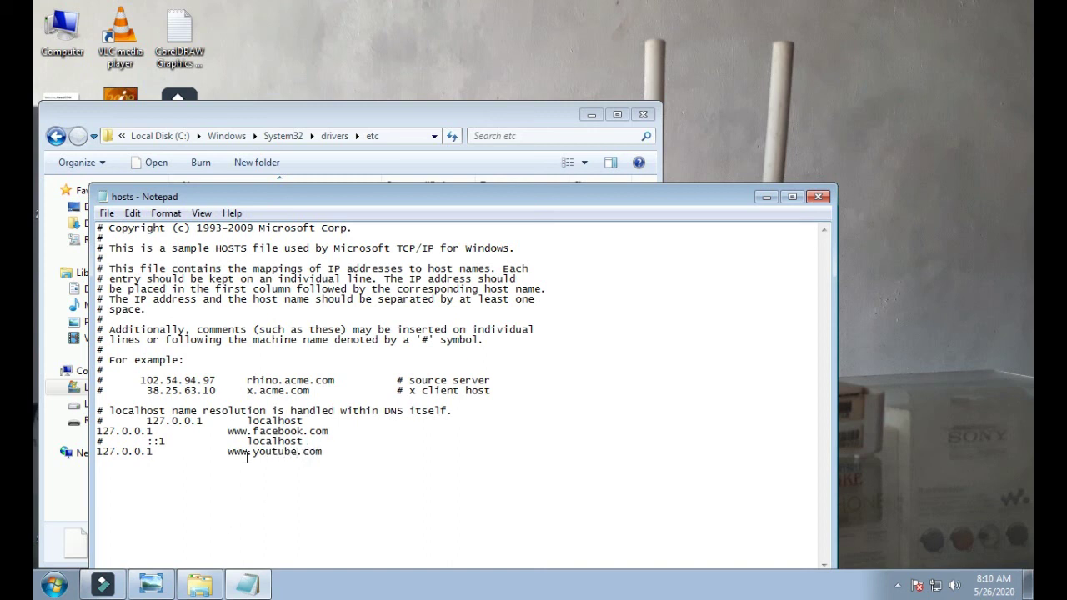
- Save the edited hosts file and close Notepad
click(107, 213)
click(125, 265)
drag(582, 209, 750, 213)
click(992, 198)
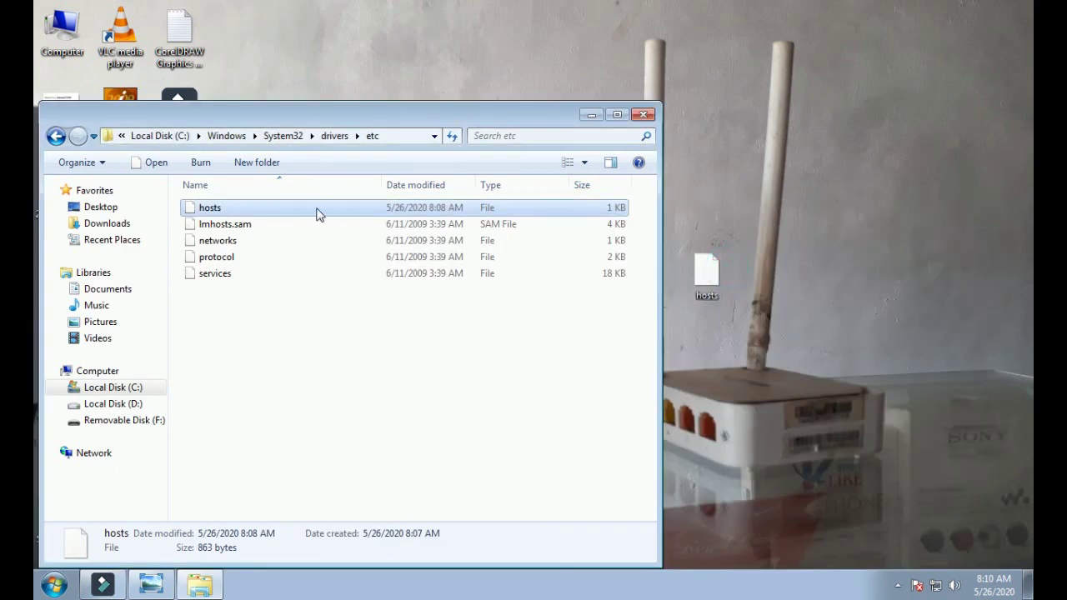
- Move the edited hosts file from the desktop into the etc folder, replacing the existing file, and close the folder
key(ctrl+v)
click(436, 208)
click(501, 354)
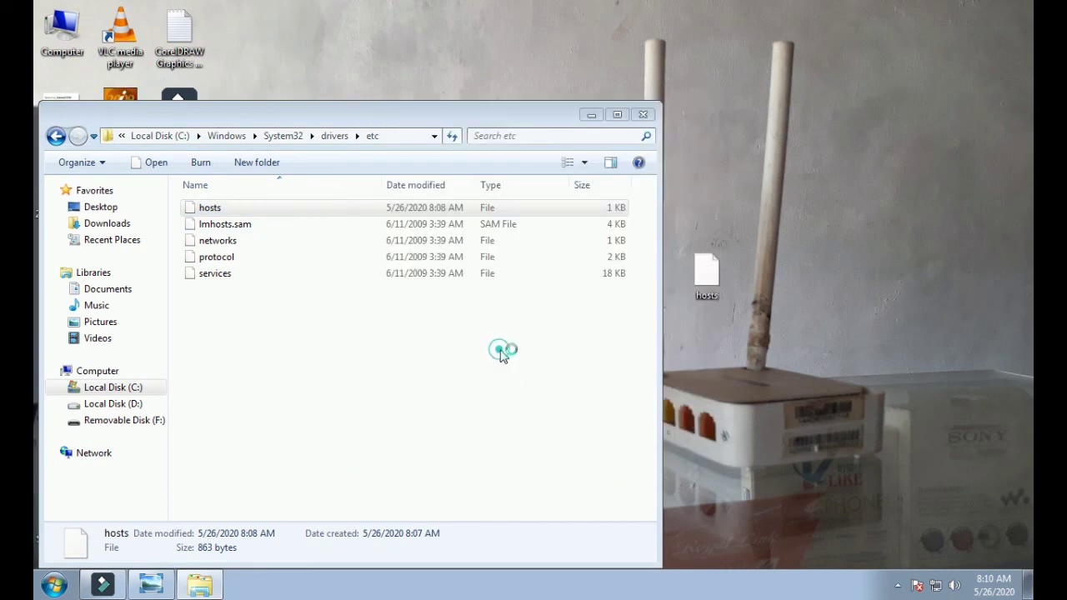
click(642, 114)
- Refresh the desktop, switch to Google Chrome and open the bookmarked YouTube site to test the block
right_click(484, 205)
click(508, 248)
double_click(67, 360)
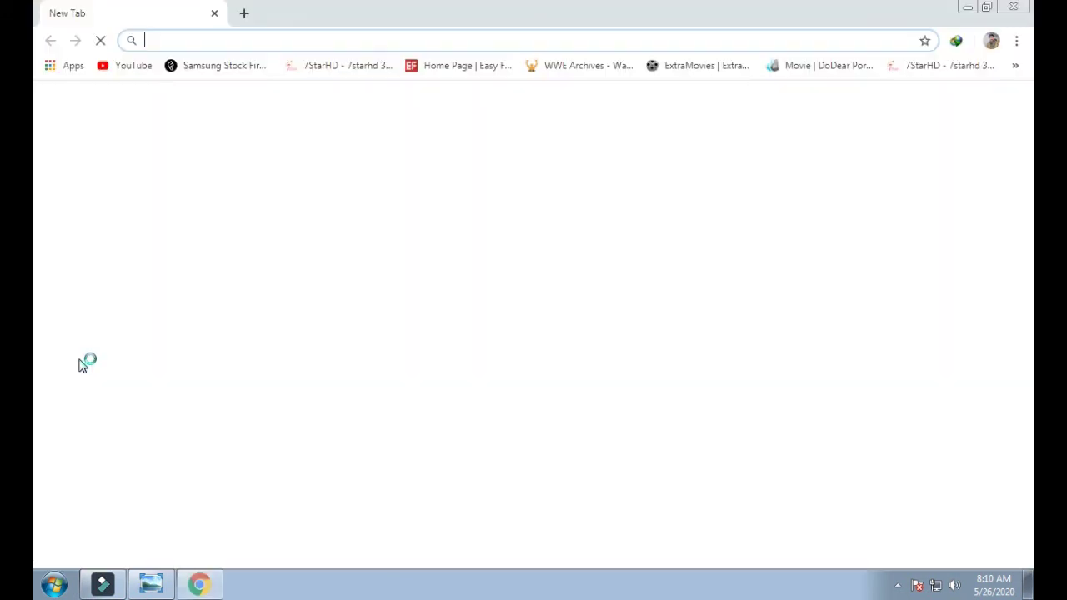
click(129, 67)
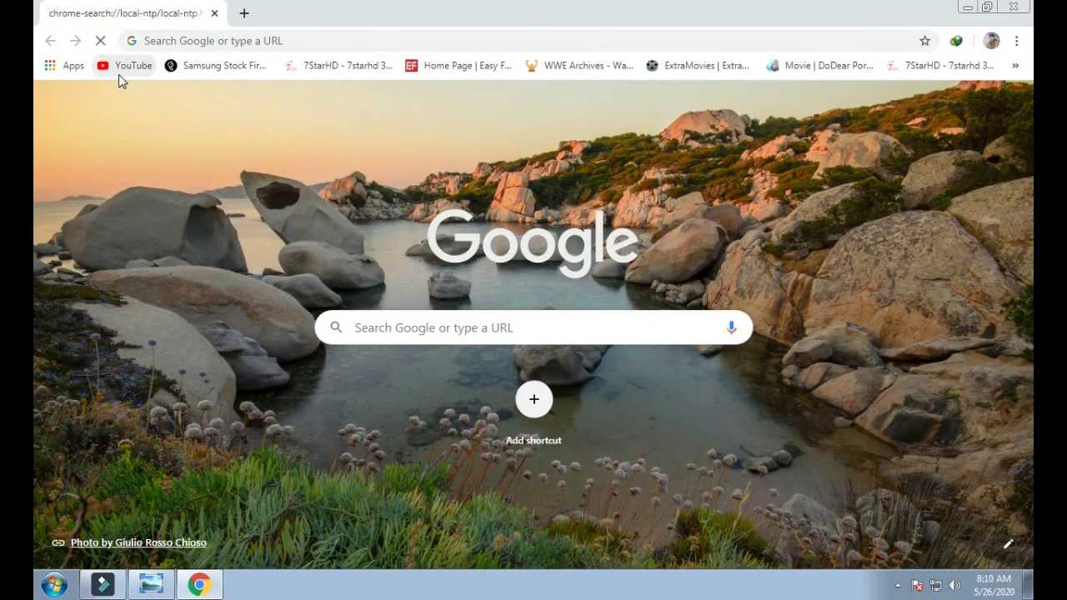
click(121, 73)
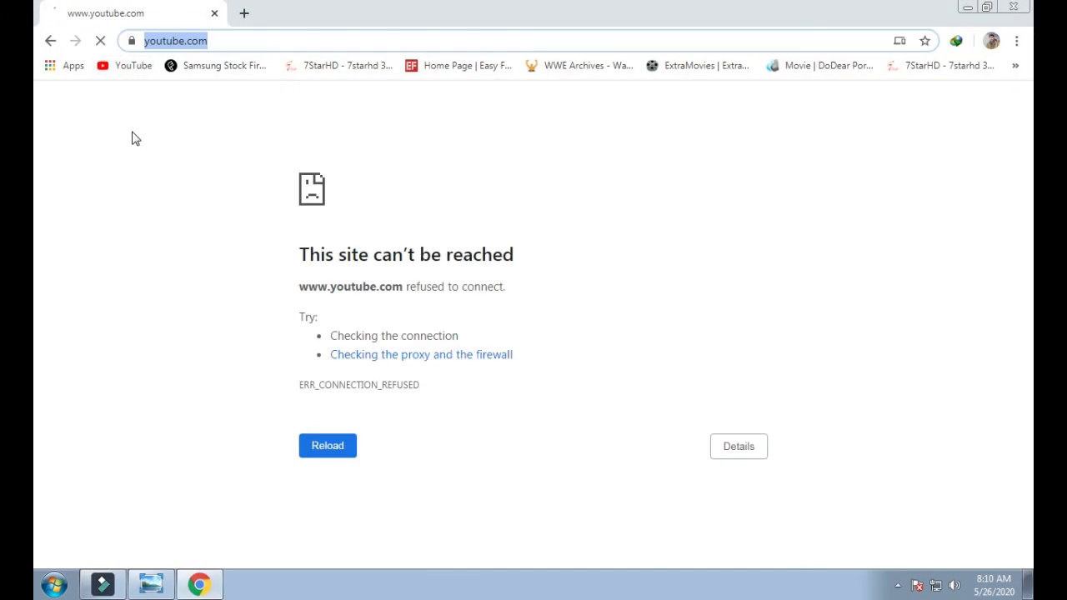
- Load youtube.com by its address in a new tab to test the block again
click(244, 14)
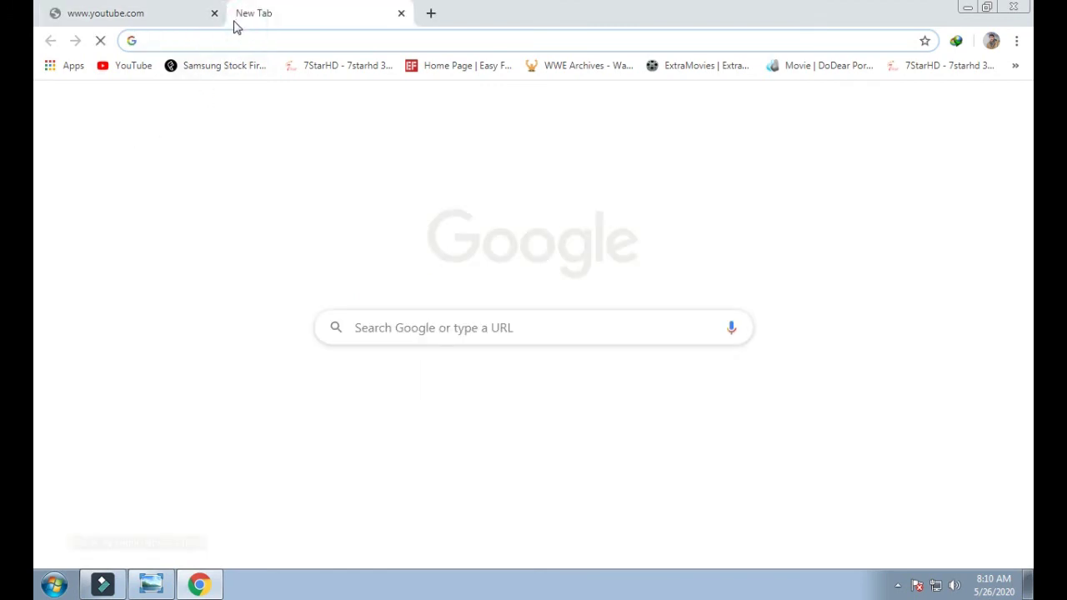
text(youtu)
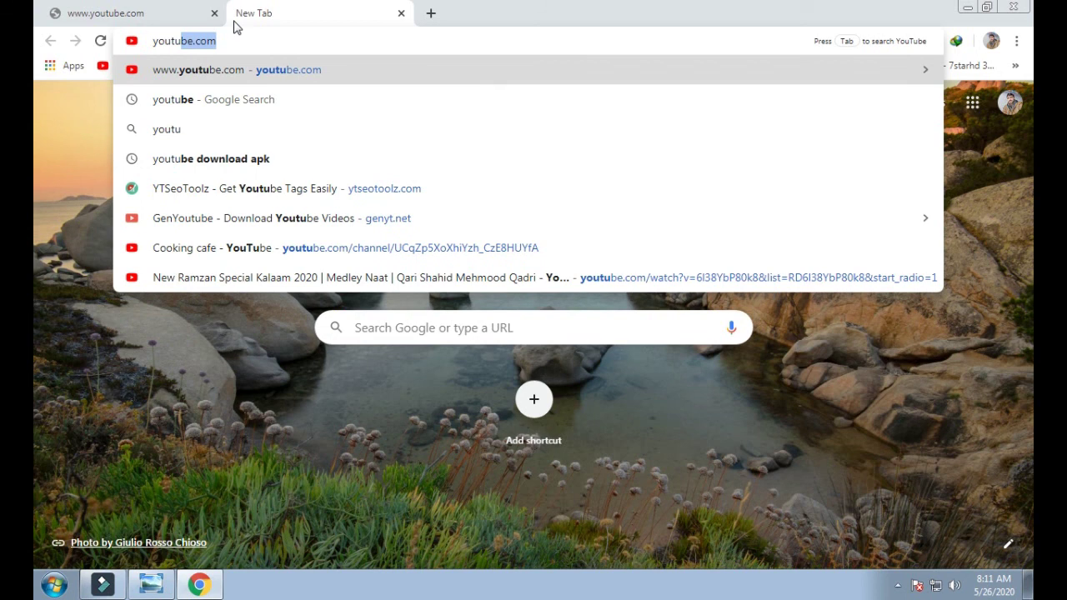
text(be)
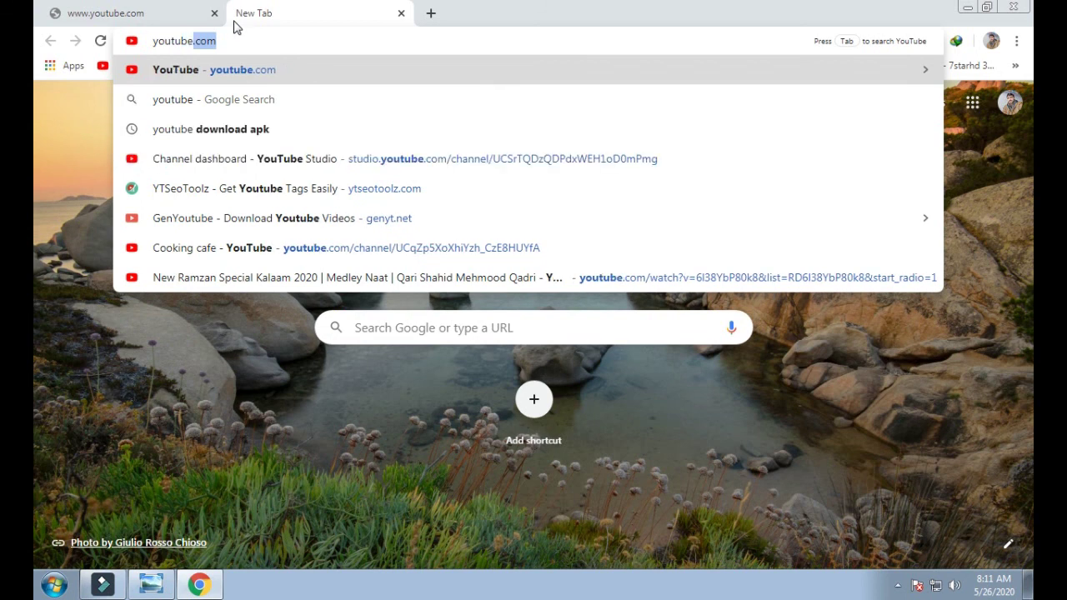
key(Return)
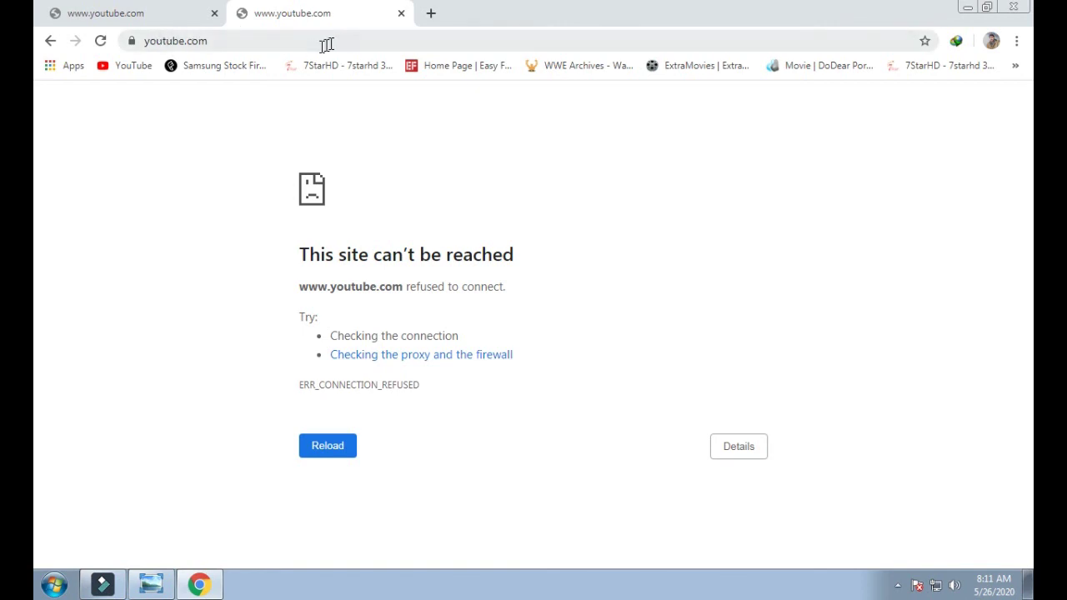
click(431, 13)
text(fa)
key(Return)
click(319, 239)
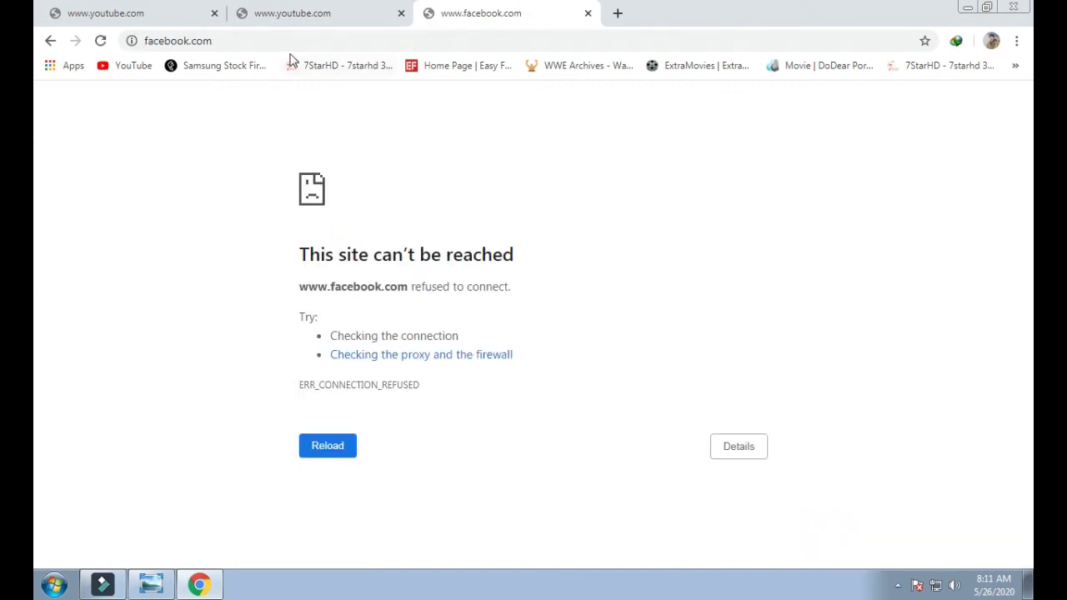
drag(294, 41, 140, 40)
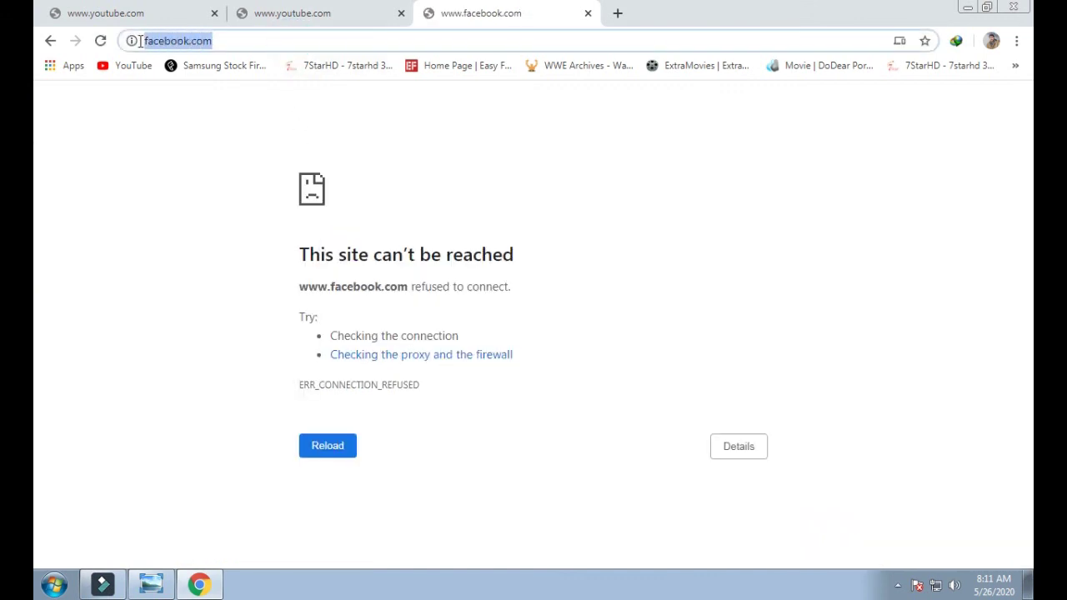
click(175, 184)
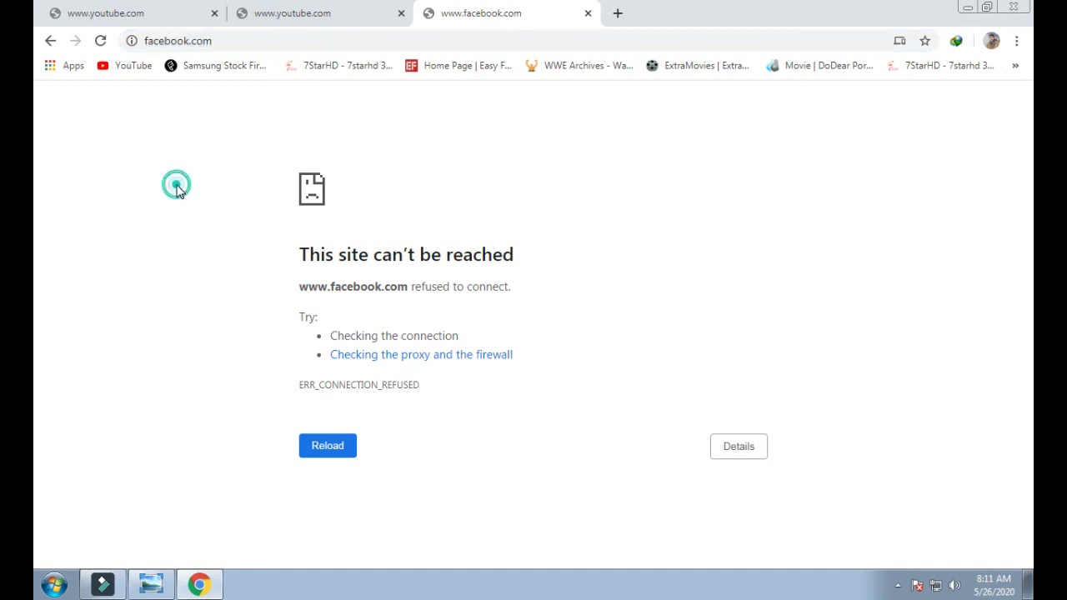
key(F5)
click(587, 13)
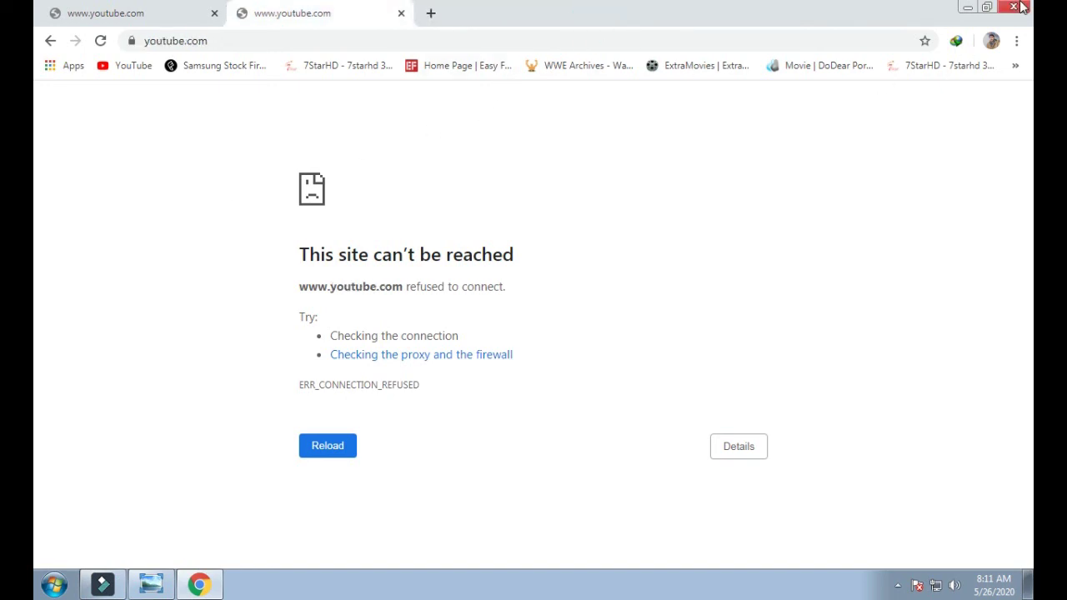
click(1013, 7)
- Open the folder C:\Windows\System32\drivers\etc starting from Computer
double_click(65, 55)
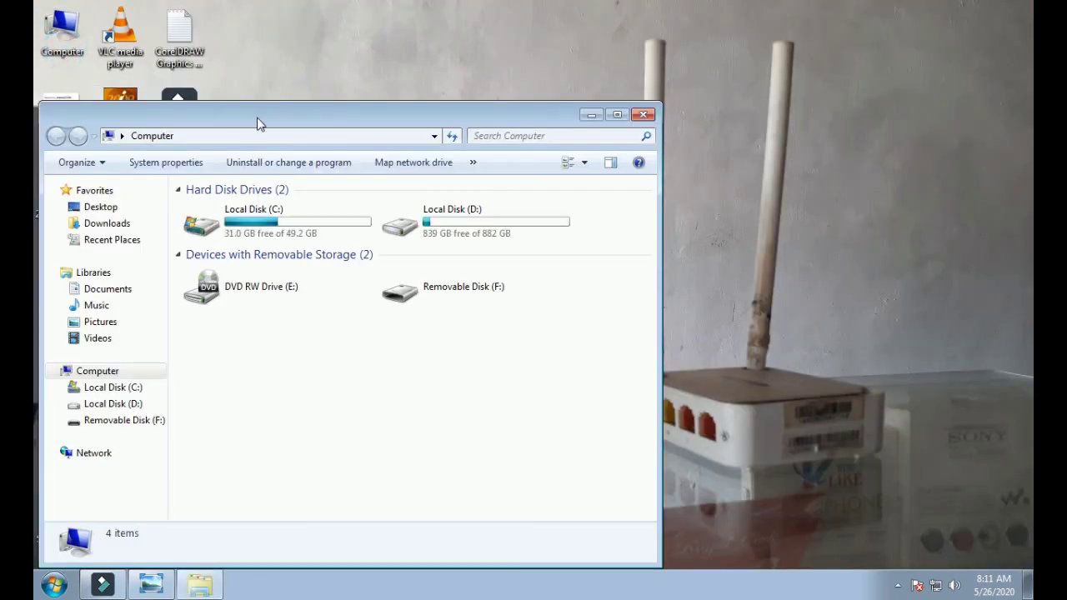
double_click(320, 230)
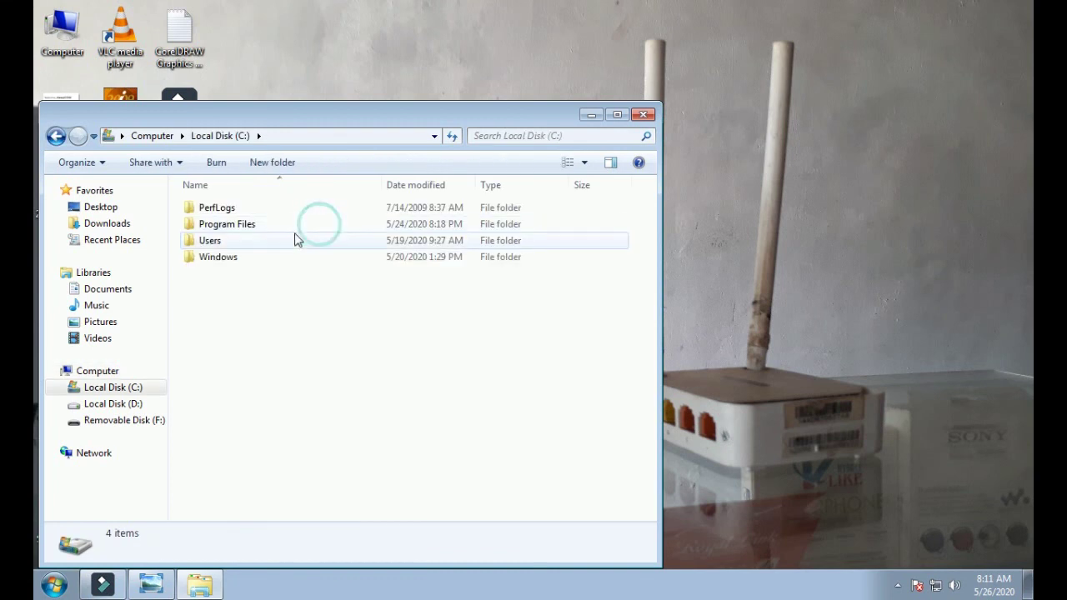
double_click(227, 256)
scroll(262, 401, down, 6)
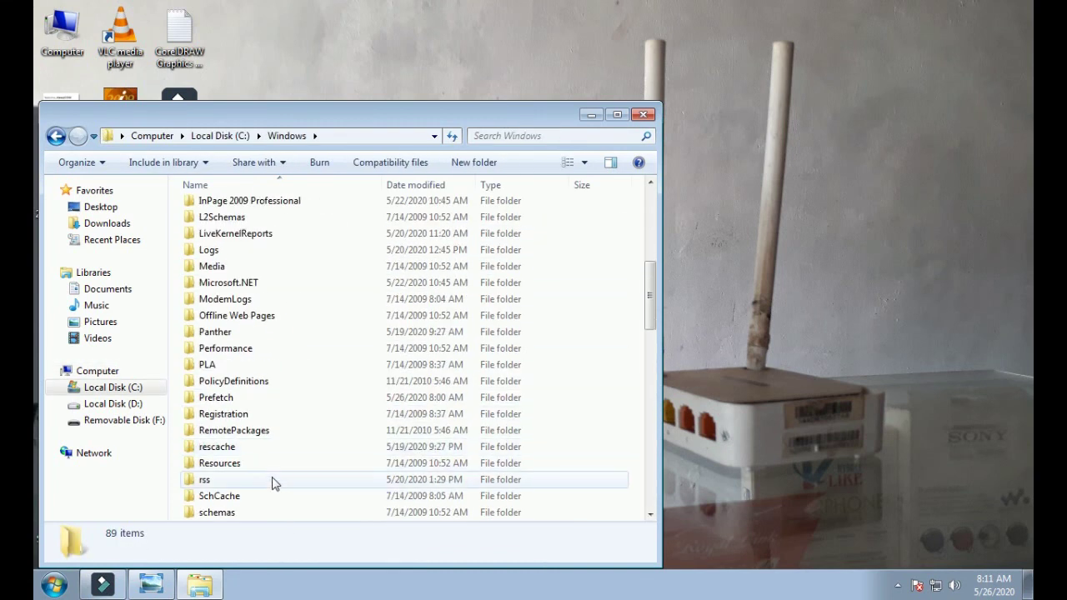
scroll(272, 492, down, 5)
click(242, 447)
double_click(242, 447)
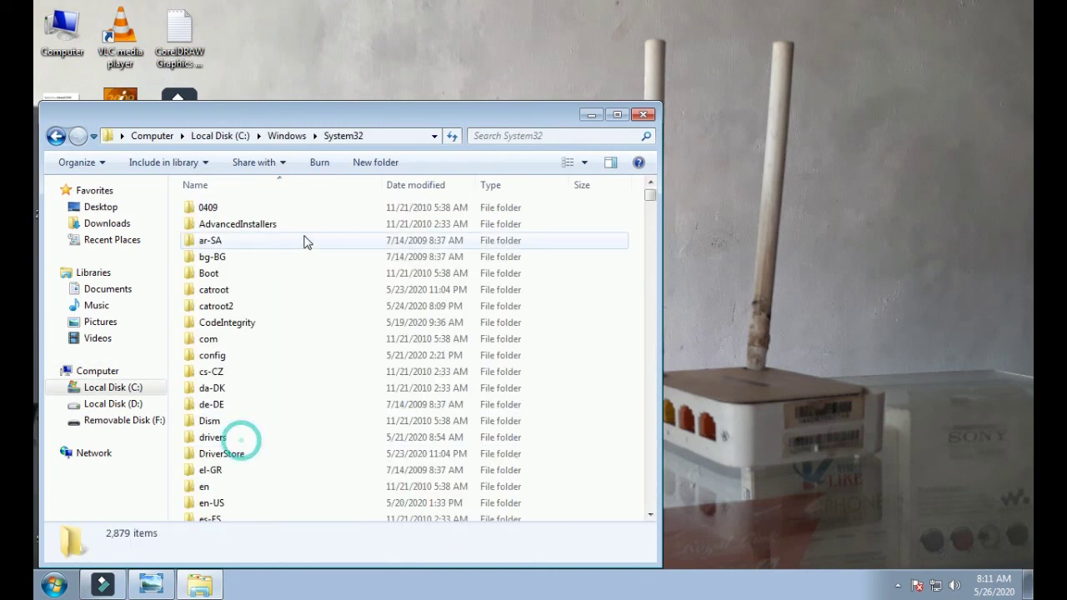
double_click(224, 438)
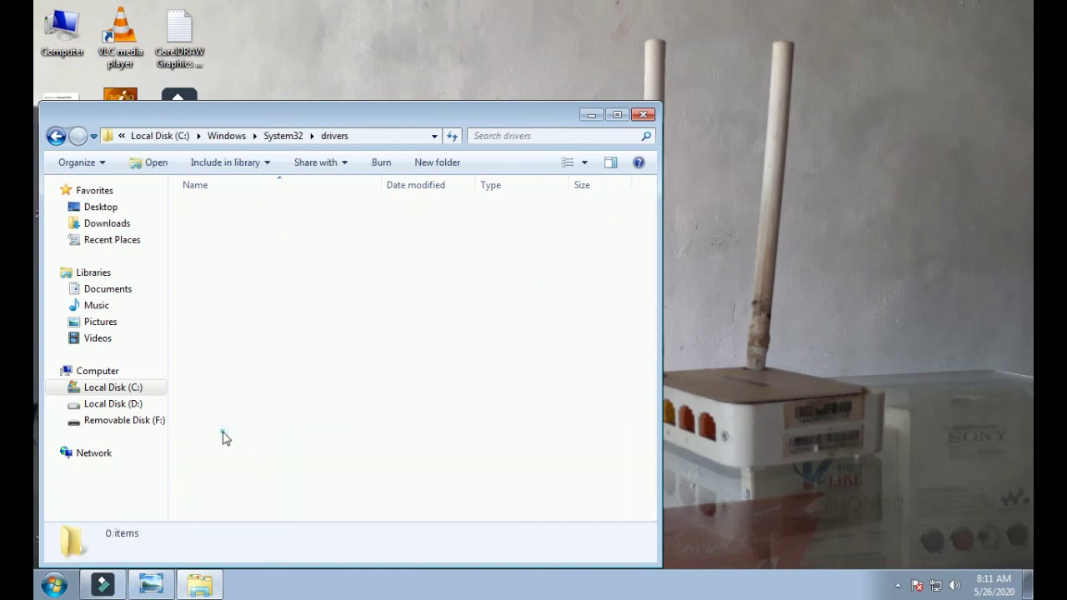
double_click(230, 224)
- Open the hosts file in the etc folder with Notepad
click(209, 209)
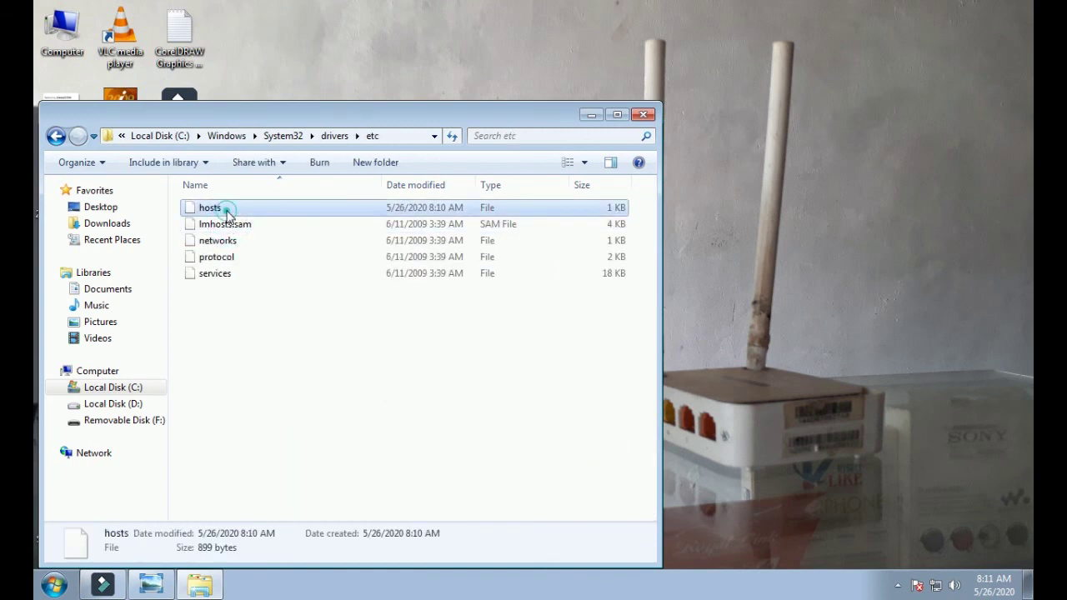
right_click(210, 209)
click(251, 220)
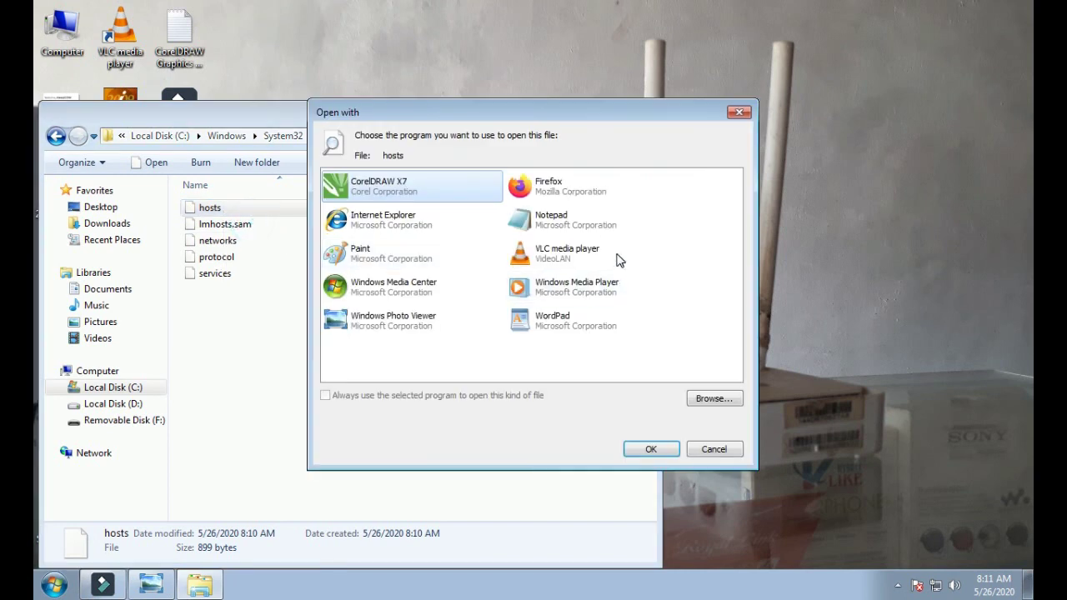
double_click(577, 220)
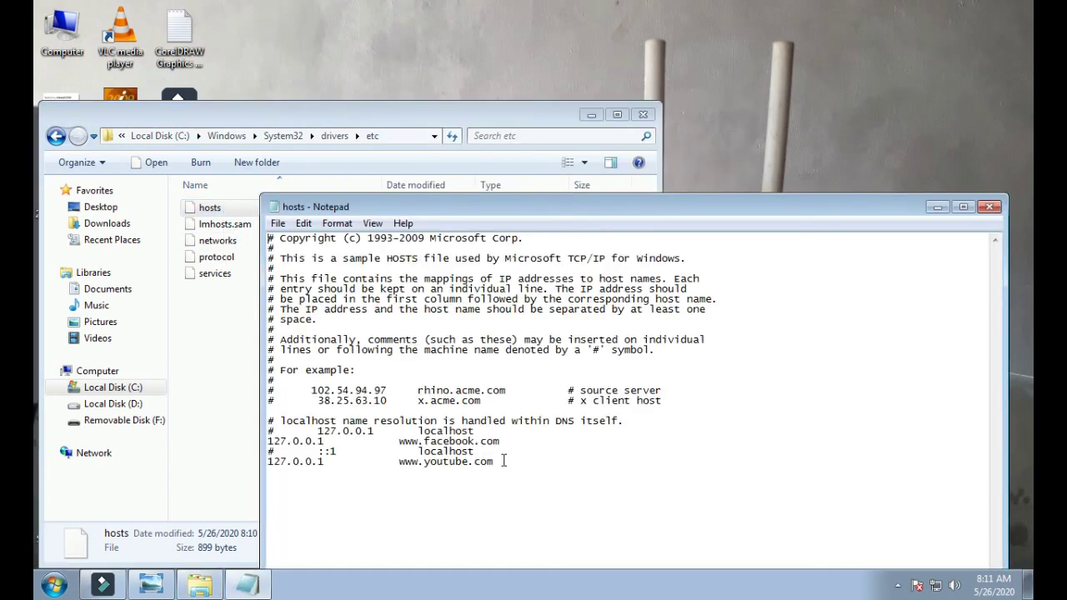
drag(501, 463, 256, 461)
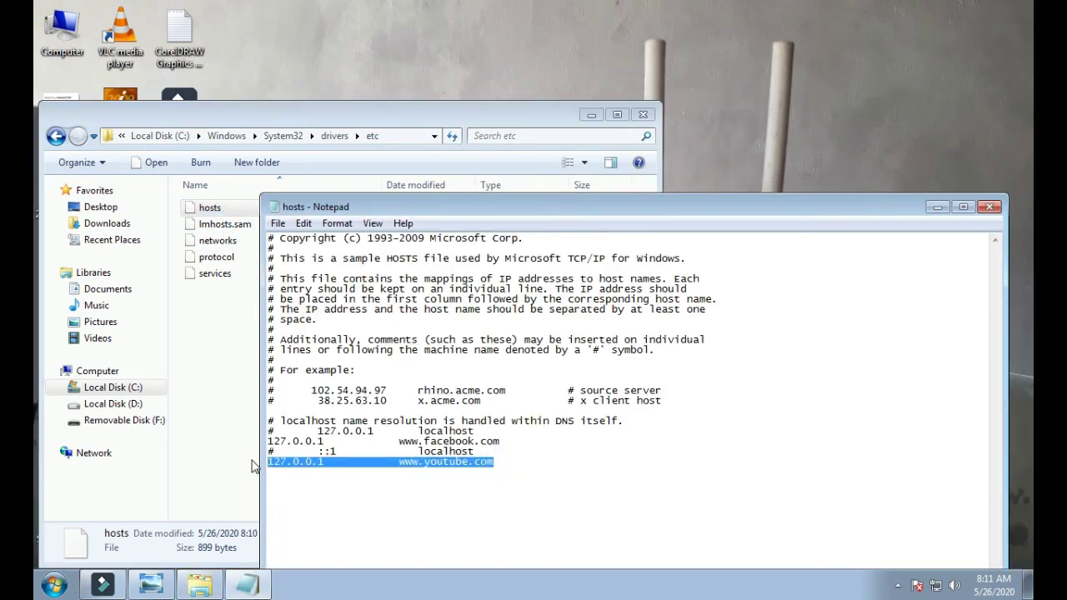
key(Delete)
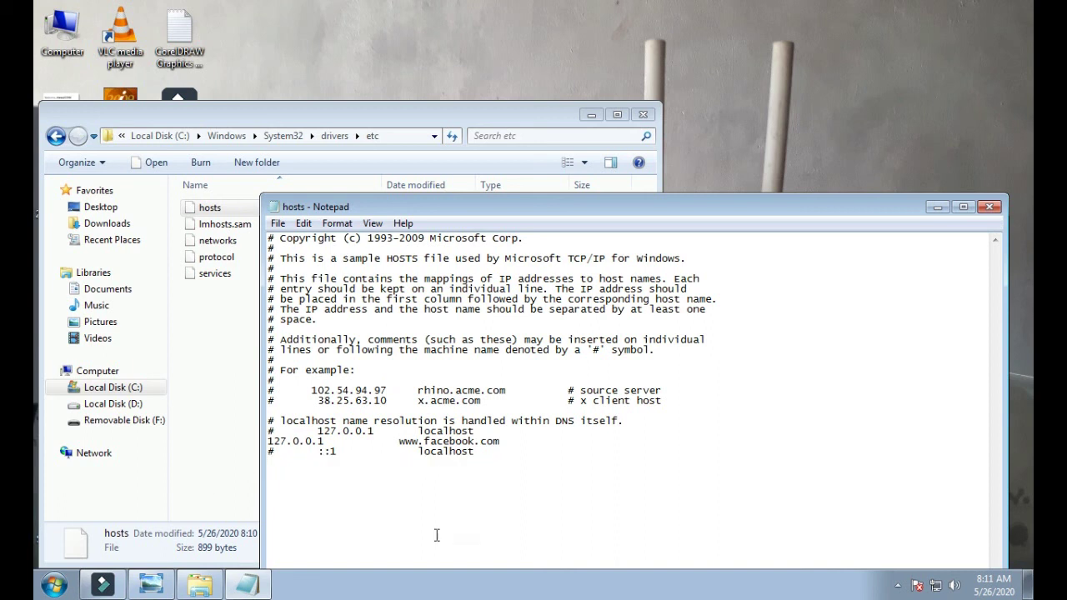
drag(515, 443, 269, 435)
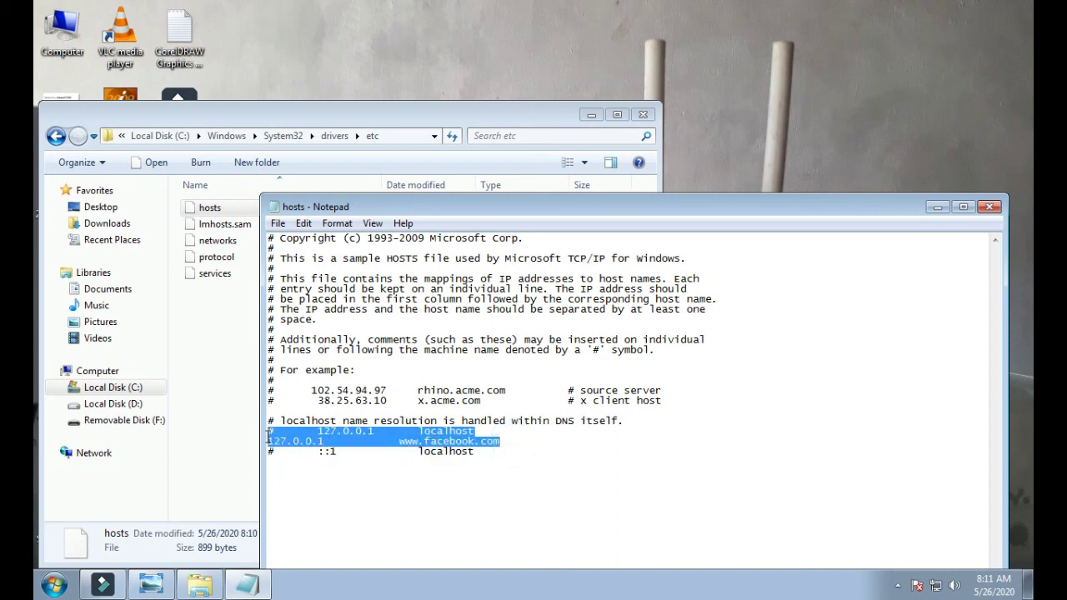
drag(502, 444, 303, 446)
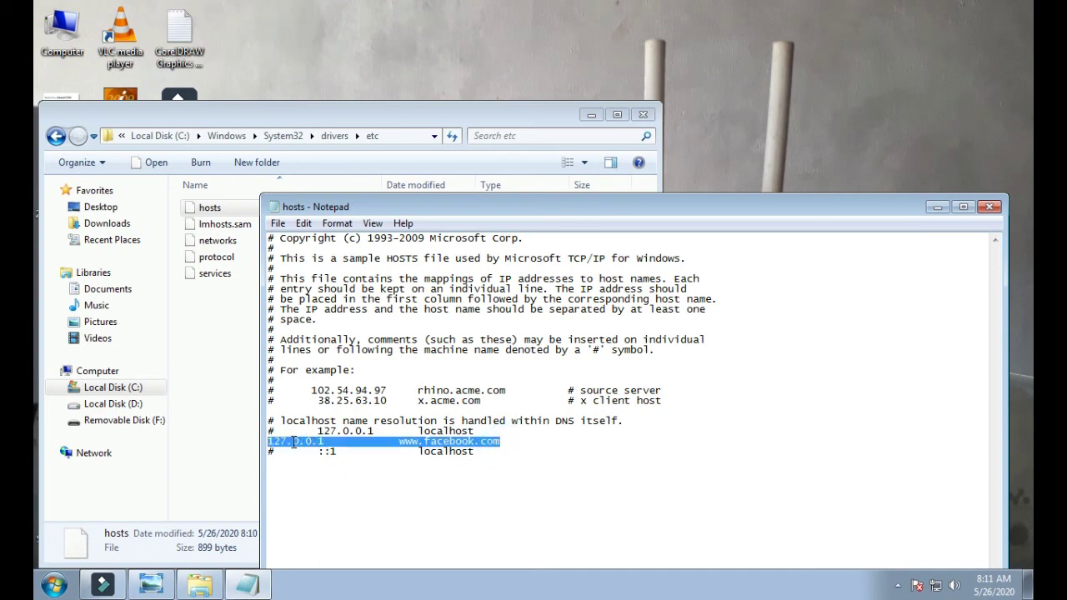
key(Delete)
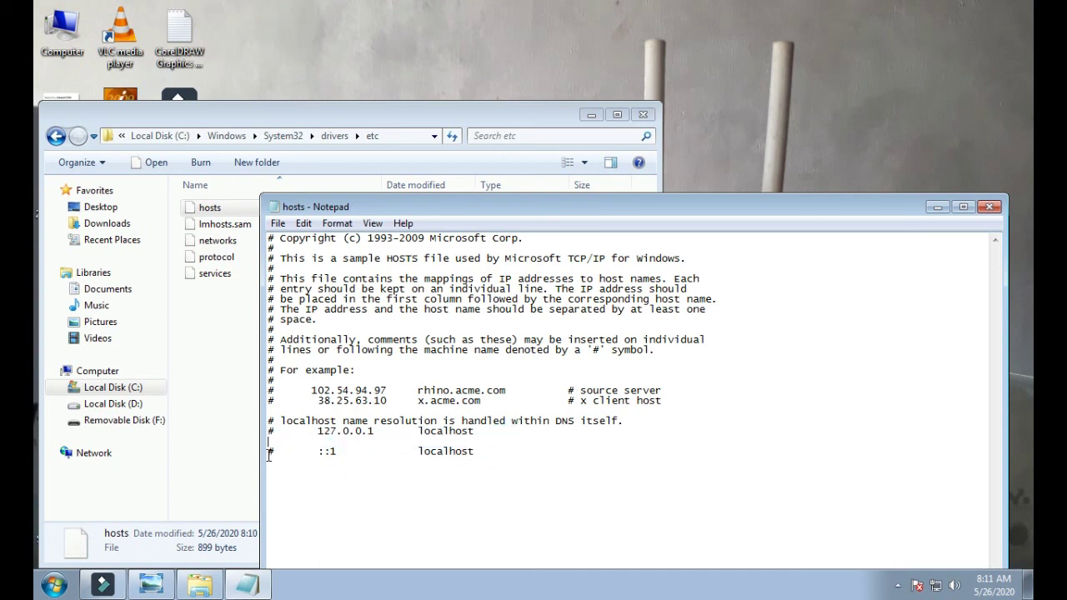
click(270, 451)
key(BackSpace)
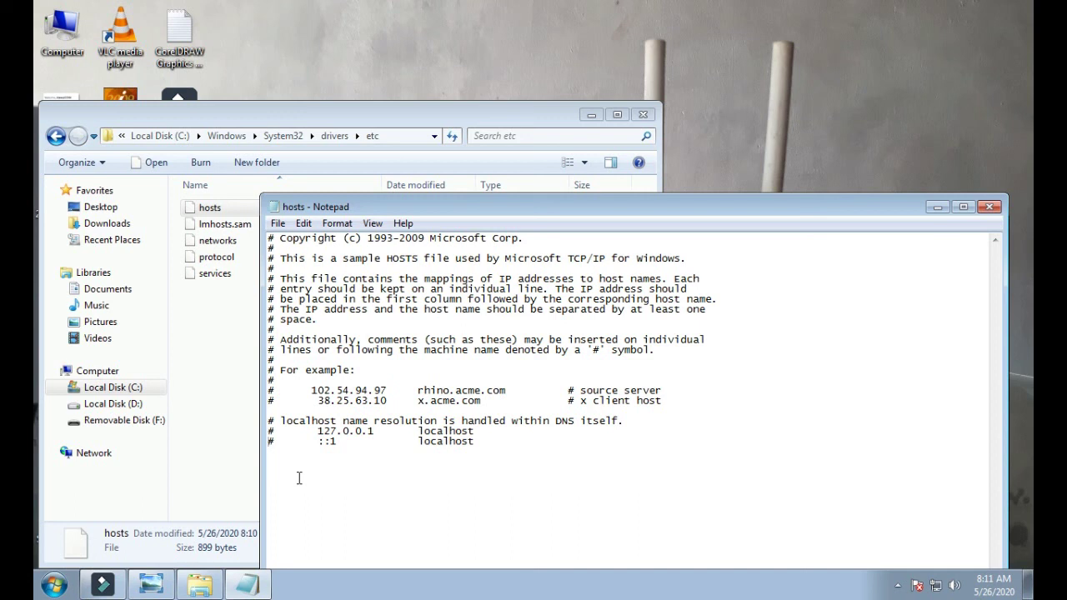
- Save the hosts file and close the etc folder window
click(277, 223)
click(296, 276)
click(642, 114)
- Open YouTube in Google Chrome, and load the Facebook site from a Google search for facebook in a second tab
double_click(79, 334)
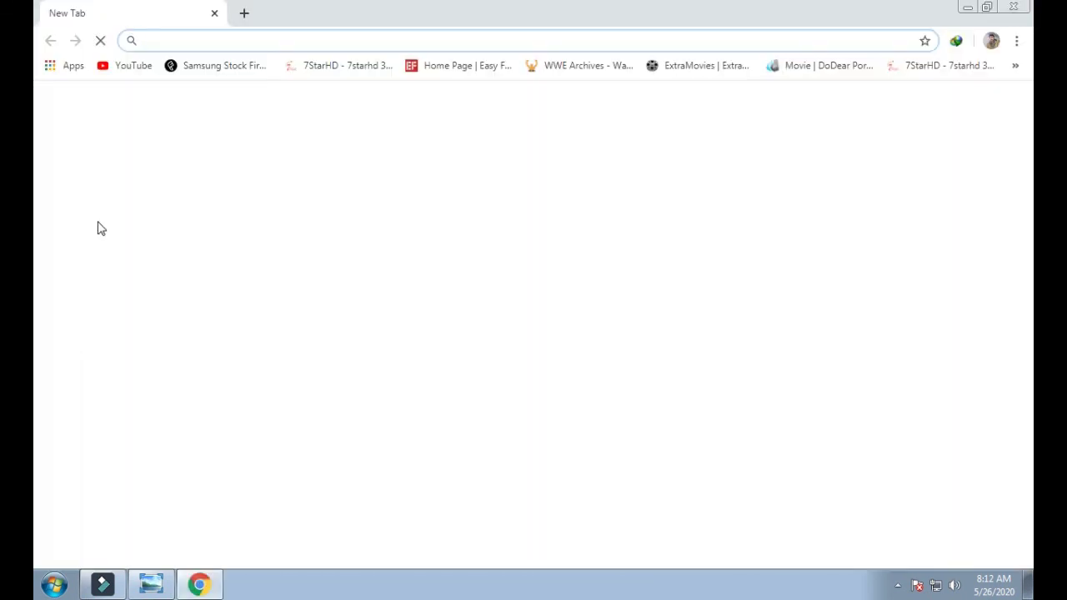
click(132, 66)
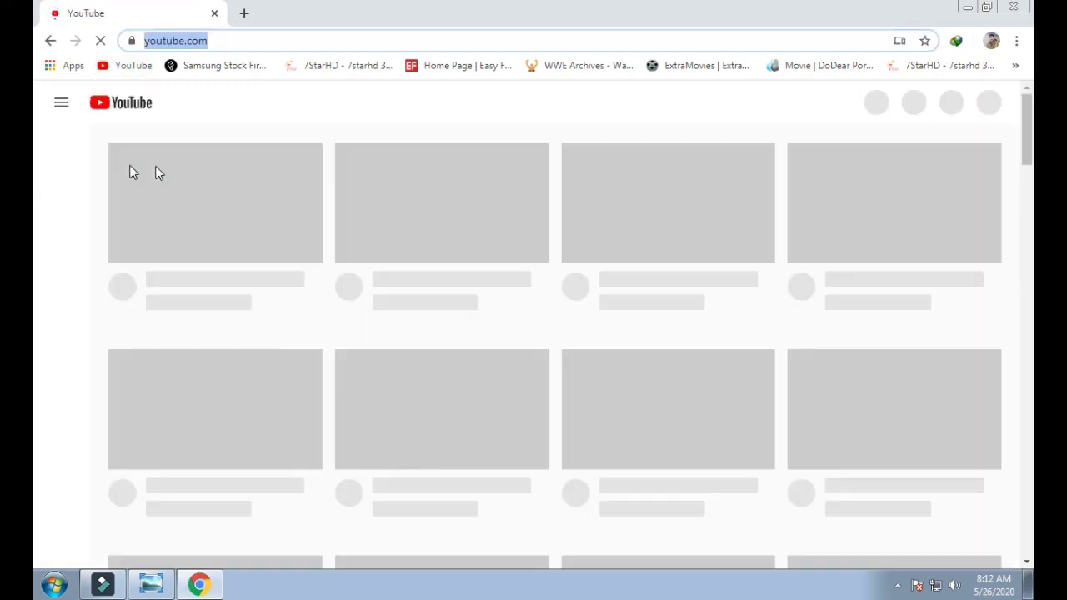
click(243, 14)
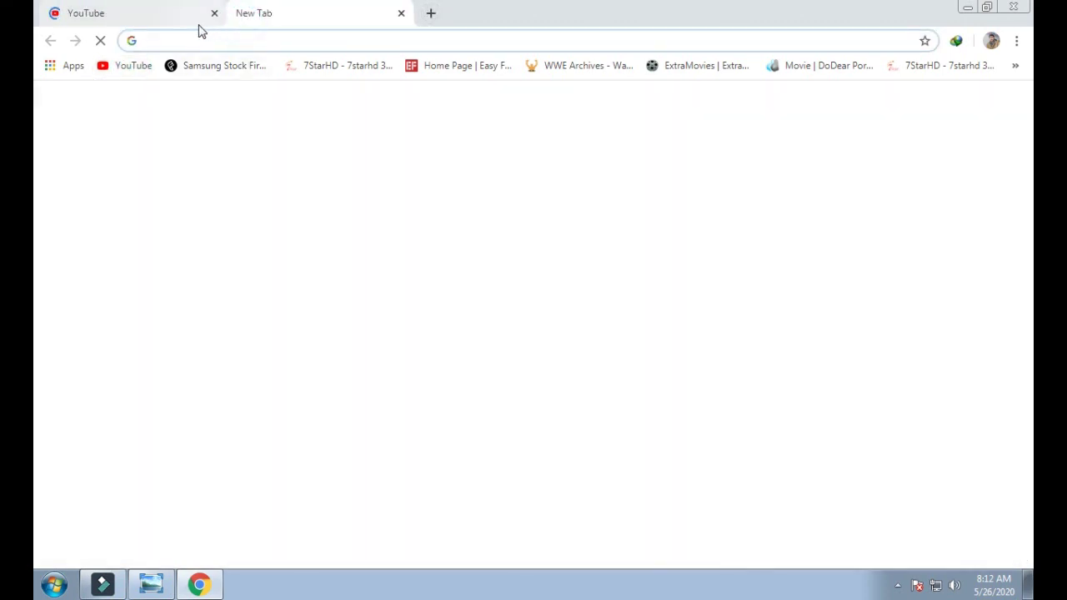
text(f)
key(Return)
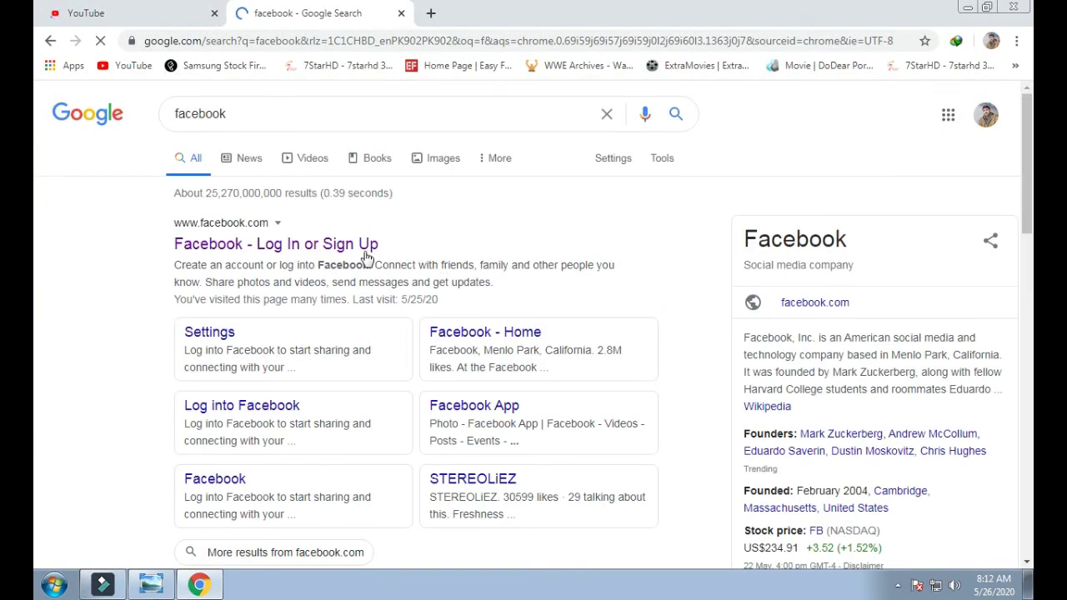
click(365, 243)
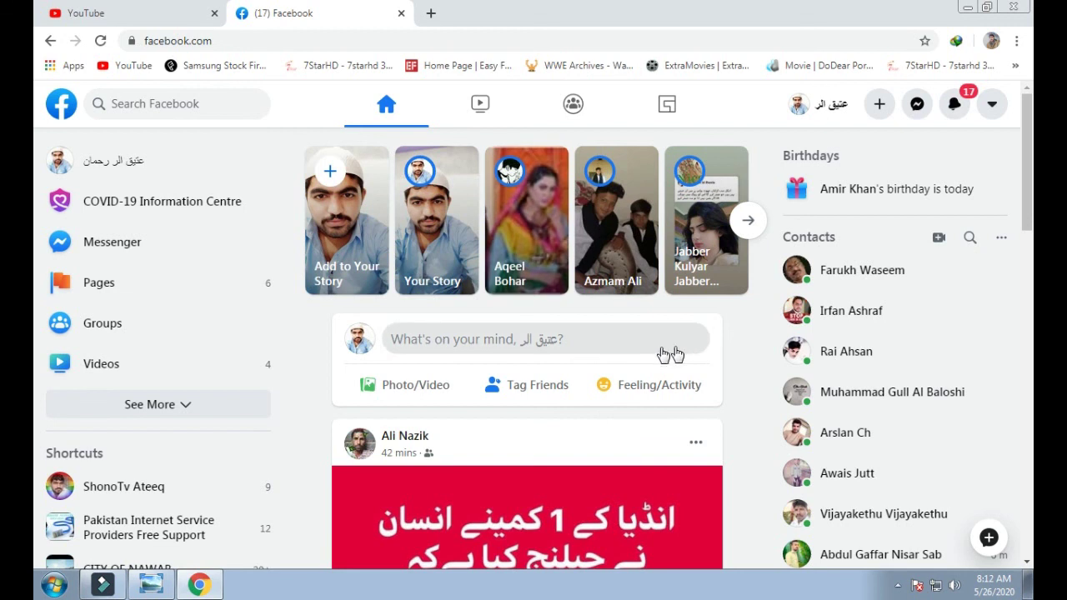
- Return to the YouTube home page and open the first recommended video to check that the site works
click(162, 10)
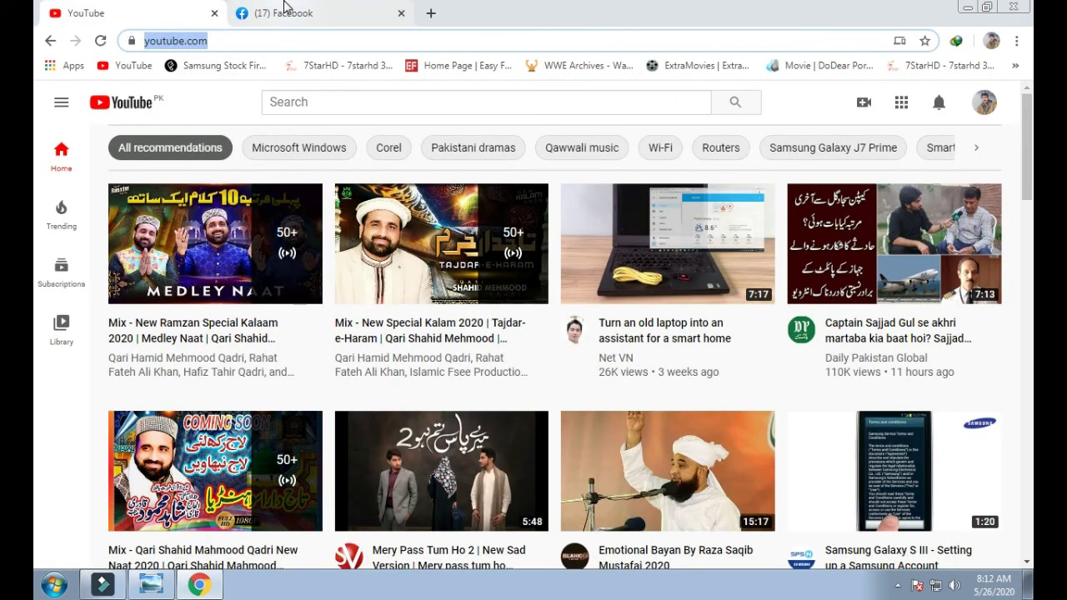
click(218, 246)
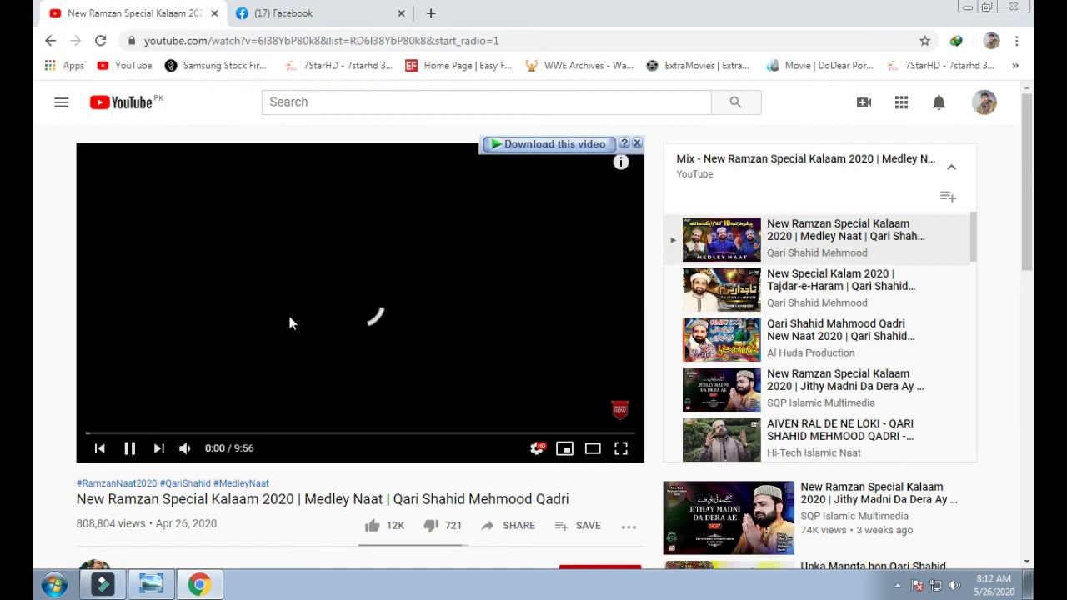
scroll(291, 321, down, 5)
scroll(291, 326, up, 5)
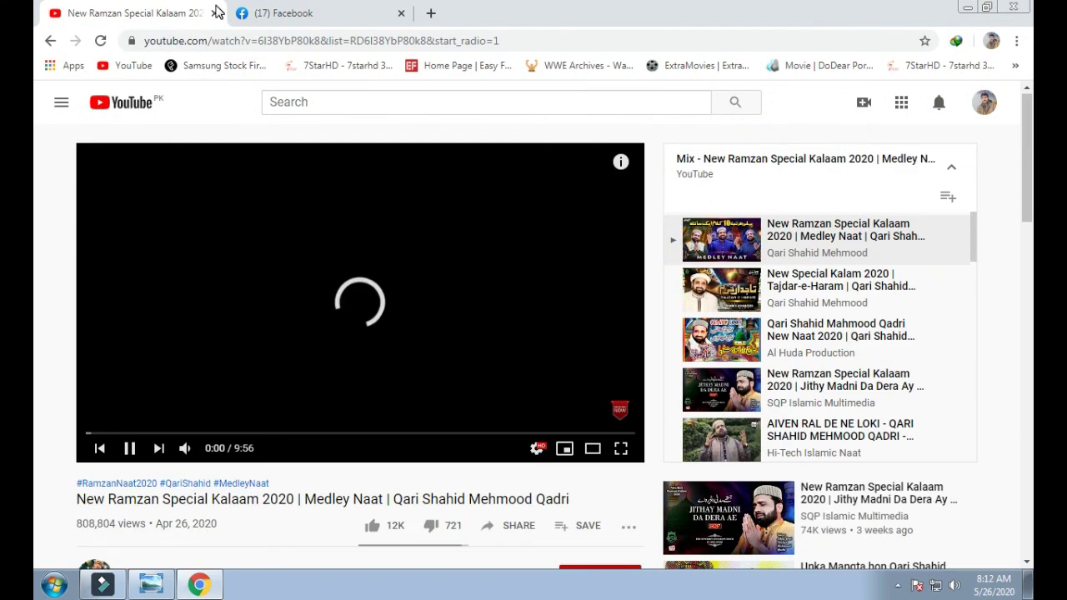
- Close the YouTube video page and the whole Chrome window, and refresh the desktop
click(214, 12)
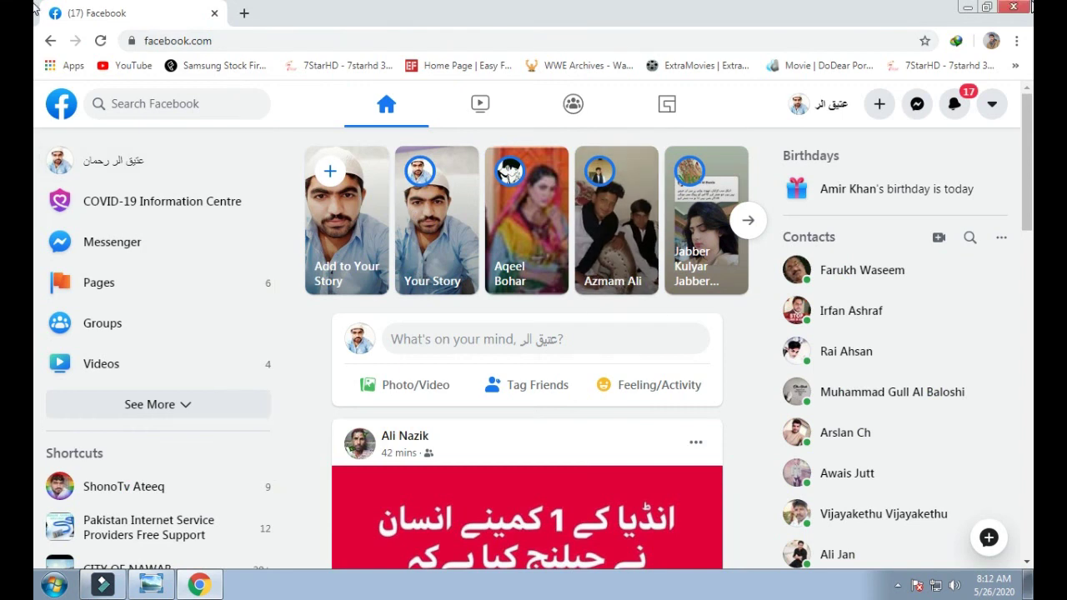
click(1013, 6)
right_click(745, 200)
click(779, 245)
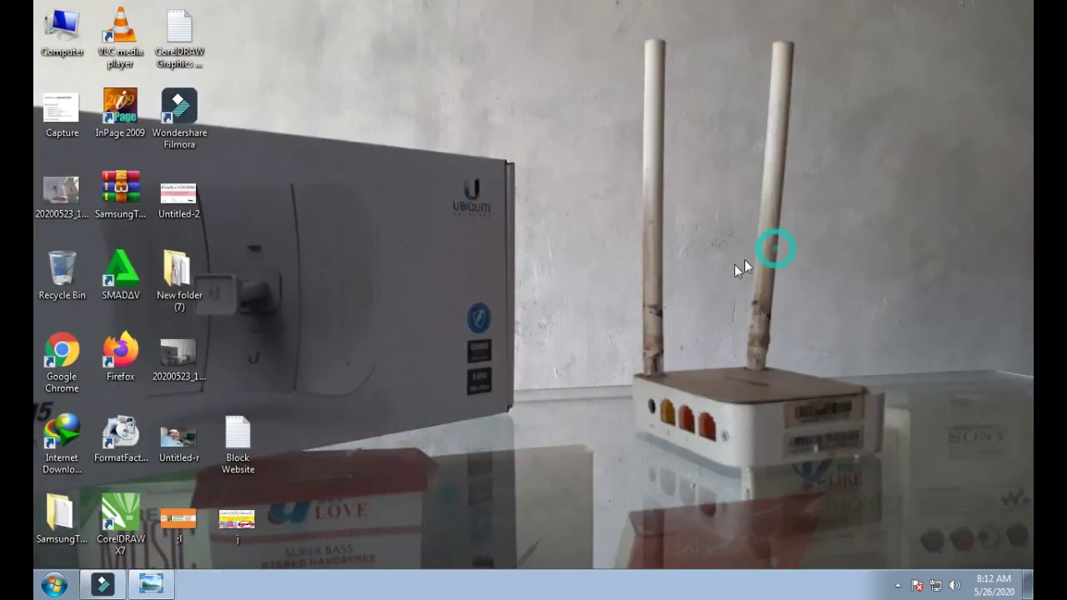